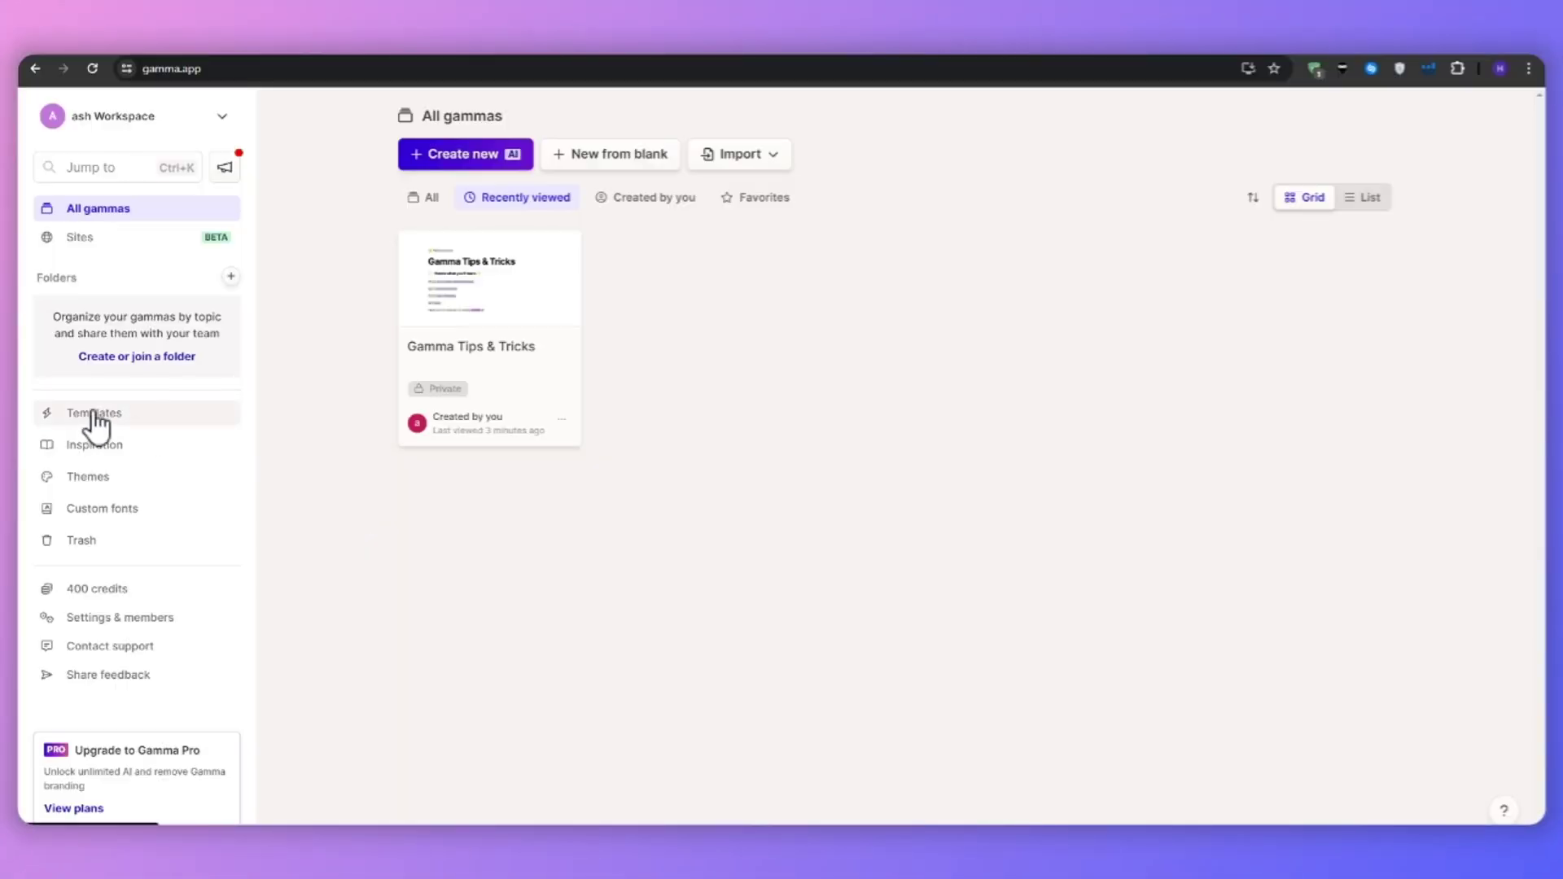
Step: Browse the Templates gallery and theme chooser, picking Nebulae, then reach the gamma.app landing page
{"action": "left_click", "coordinate": [95, 424]}
{"action": "left_click", "coordinate": [502, 401]}
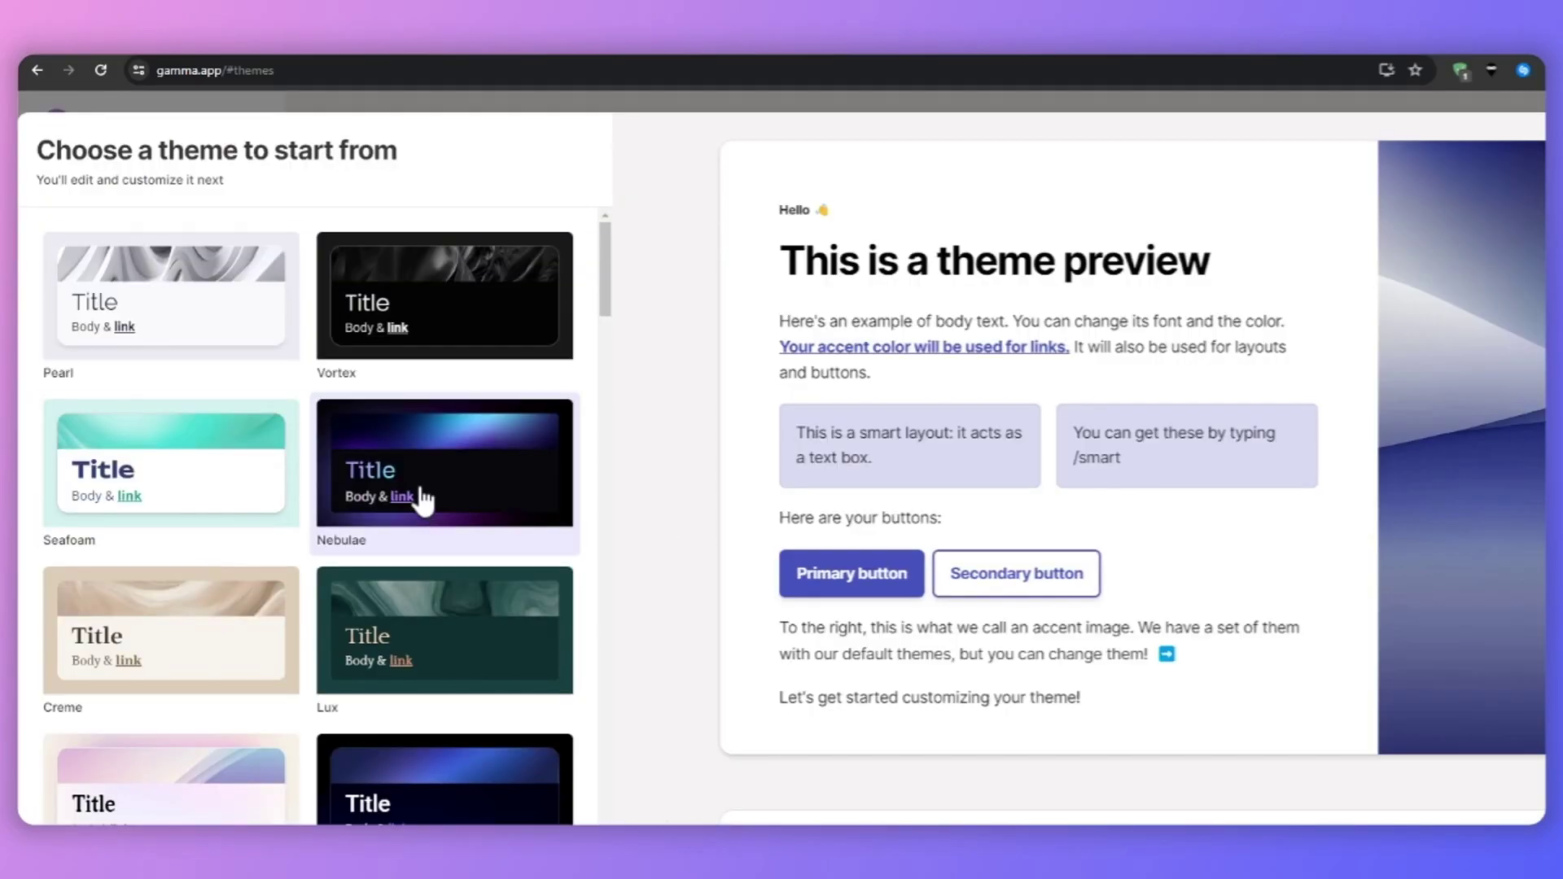
{"action": "left_click", "coordinate": [418, 499]}
{"action": "scroll", "coordinate": [906, 513], "scroll_direction": "down", "scroll_amount": 3}
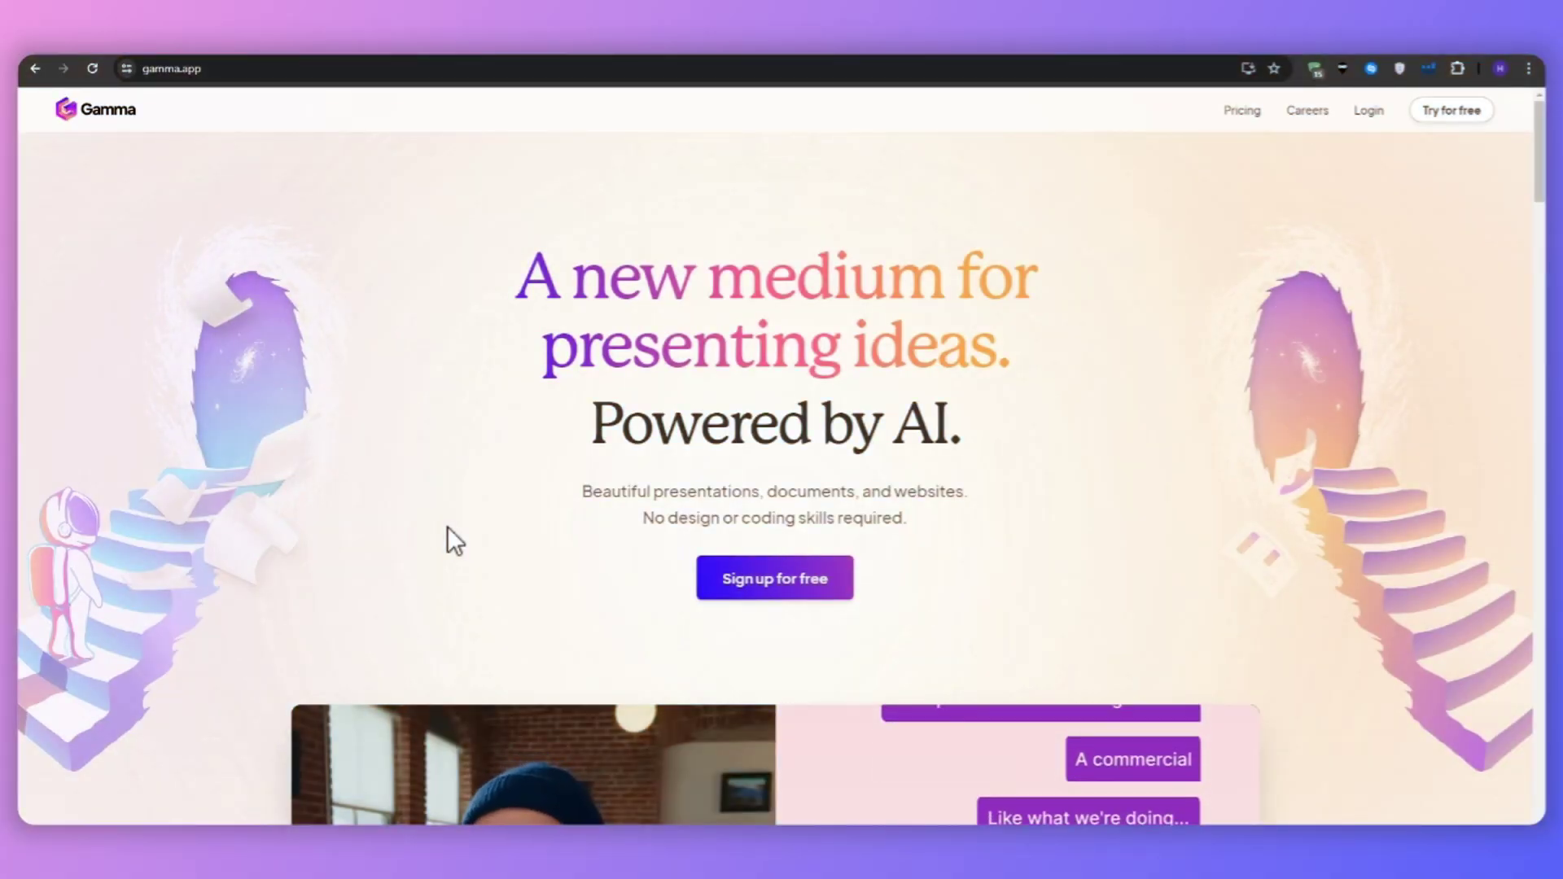
Step: Scroll the landing page past the video and AI design partner section to 'Build and share dynamic content effortlessly'
{"action": "scroll", "coordinate": [447, 526], "scroll_direction": "down", "scroll_amount": 3}
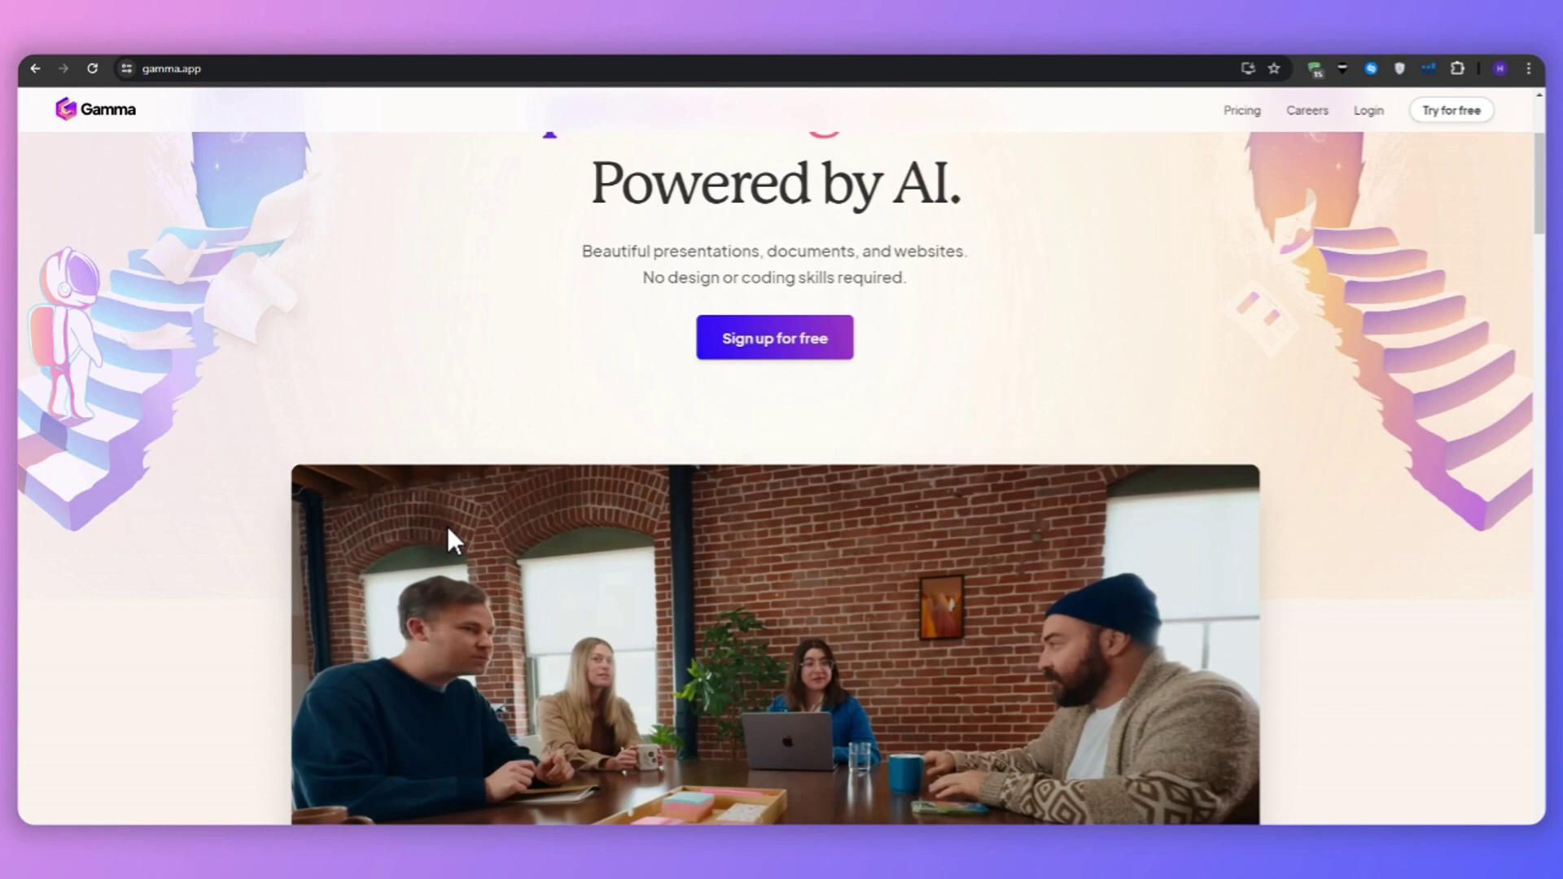
{"action": "scroll", "coordinate": [452, 540], "scroll_direction": "down", "scroll_amount": 3}
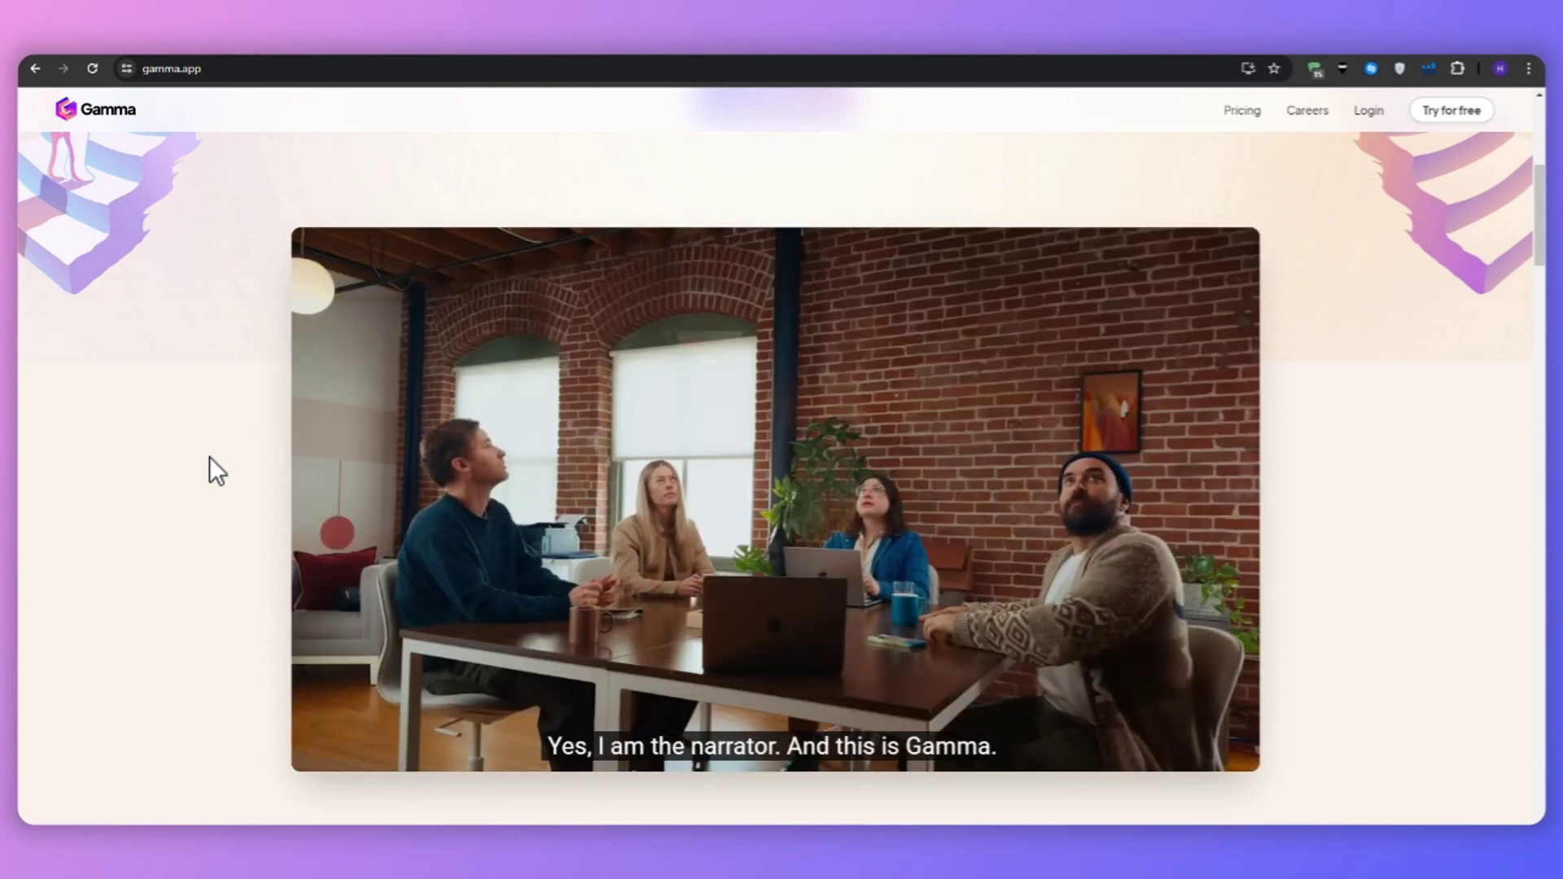
{"action": "scroll", "coordinate": [208, 456], "scroll_direction": "down", "scroll_amount": 3}
{"action": "scroll", "coordinate": [208, 458], "scroll_direction": "down", "scroll_amount": 5}
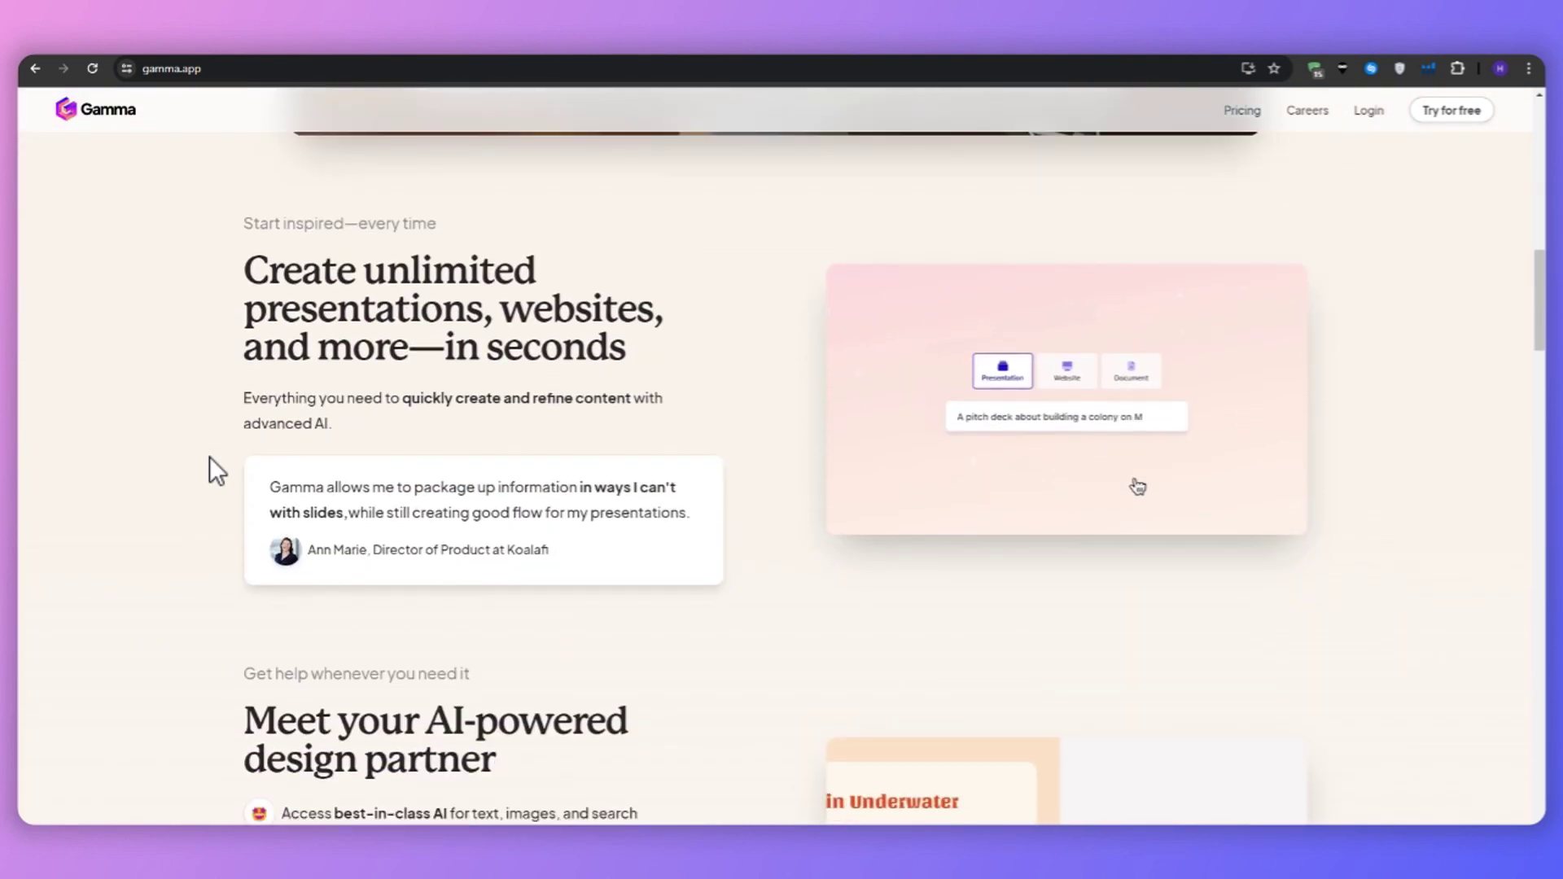
{"action": "scroll", "coordinate": [205, 468], "scroll_direction": "down", "scroll_amount": 5}
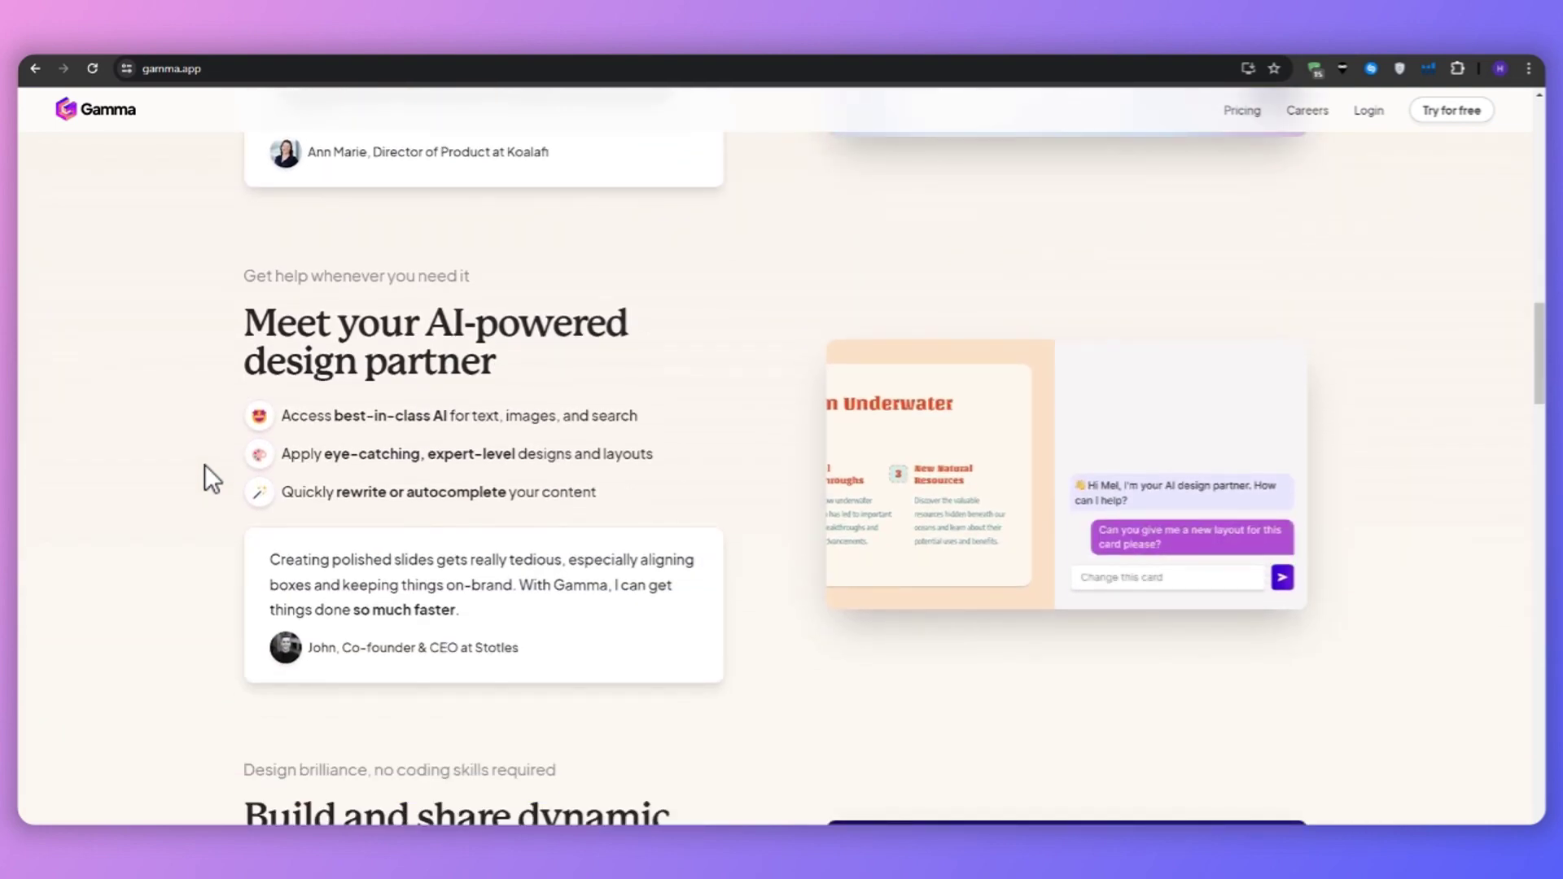
{"action": "scroll", "coordinate": [205, 471], "scroll_direction": "down", "scroll_amount": 6}
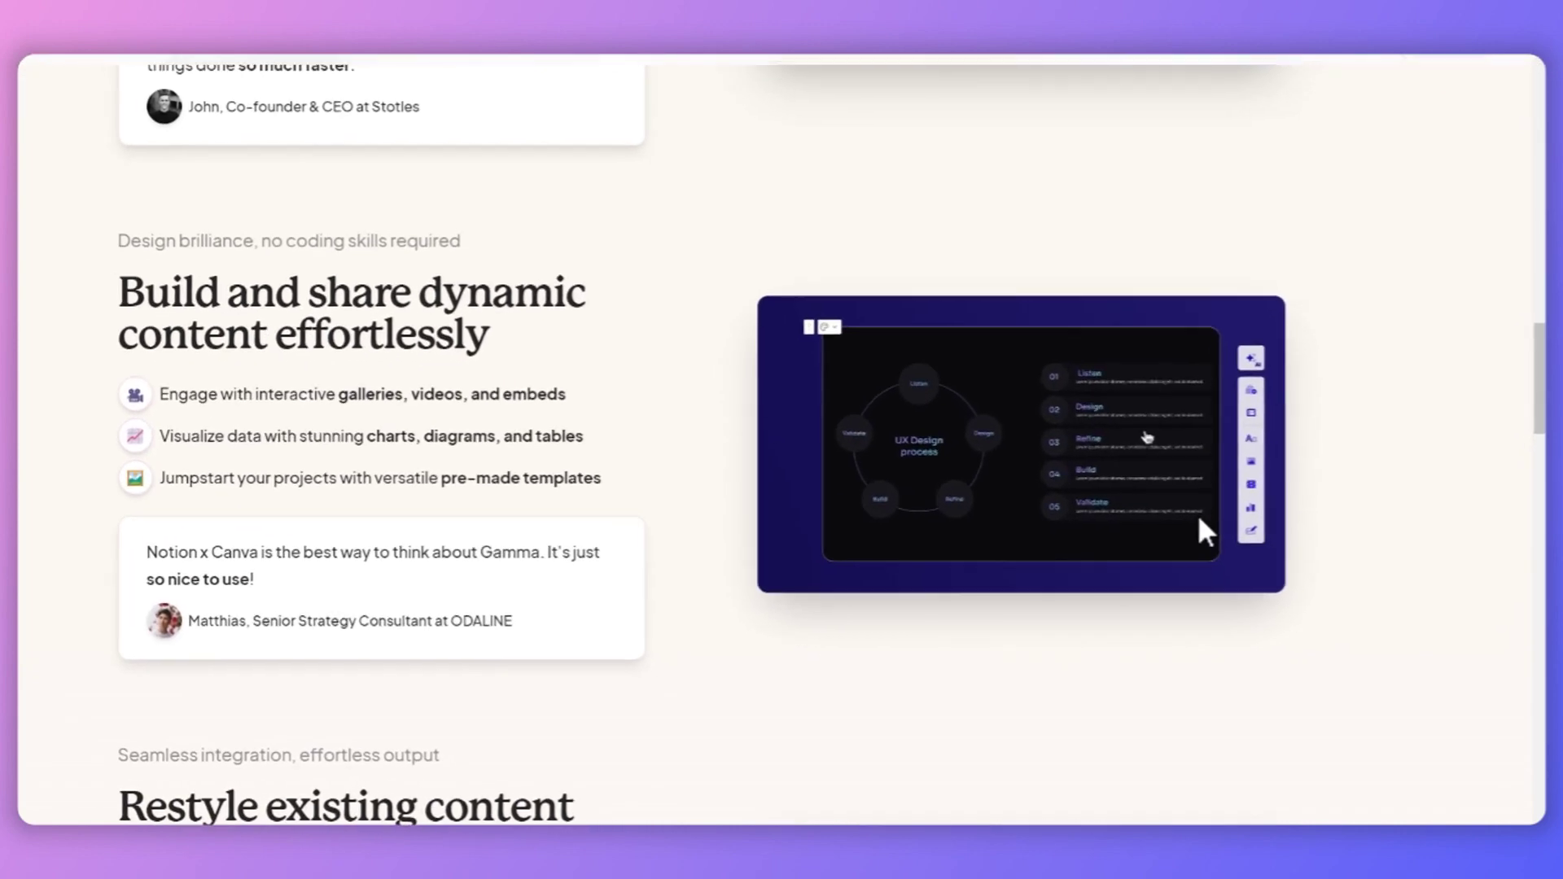
Step: Scroll on through 'Restyle existing content' to the 'Engage users on any device' section
{"action": "scroll", "coordinate": [1194, 513], "scroll_direction": "down", "scroll_amount": 5}
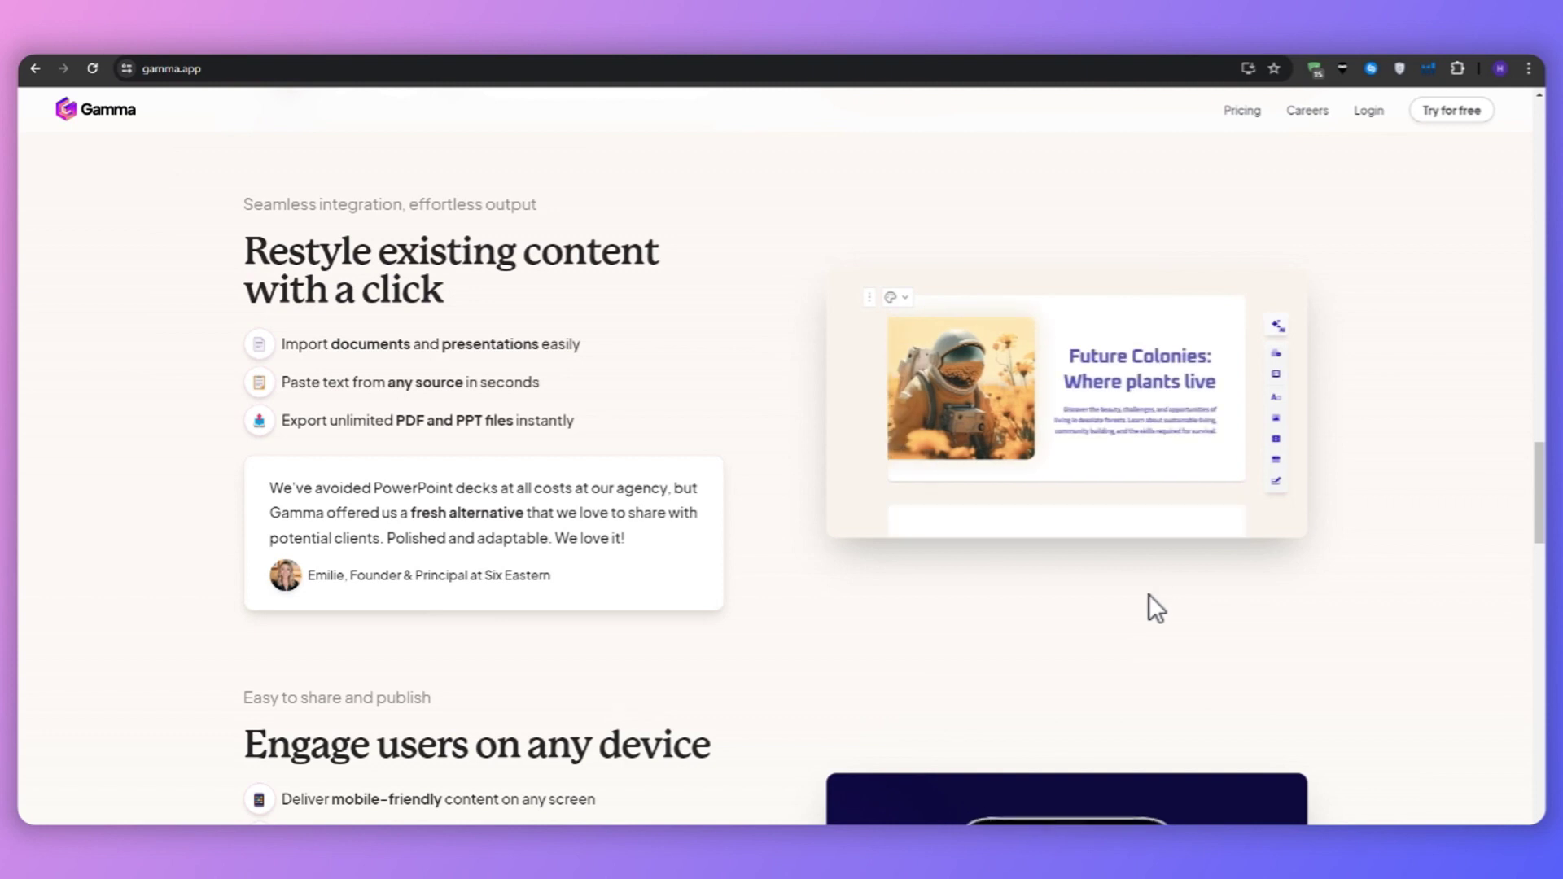
{"action": "scroll", "coordinate": [1150, 594], "scroll_direction": "down", "scroll_amount": 2}
{"action": "scroll", "coordinate": [1148, 593], "scroll_direction": "down", "scroll_amount": 5}
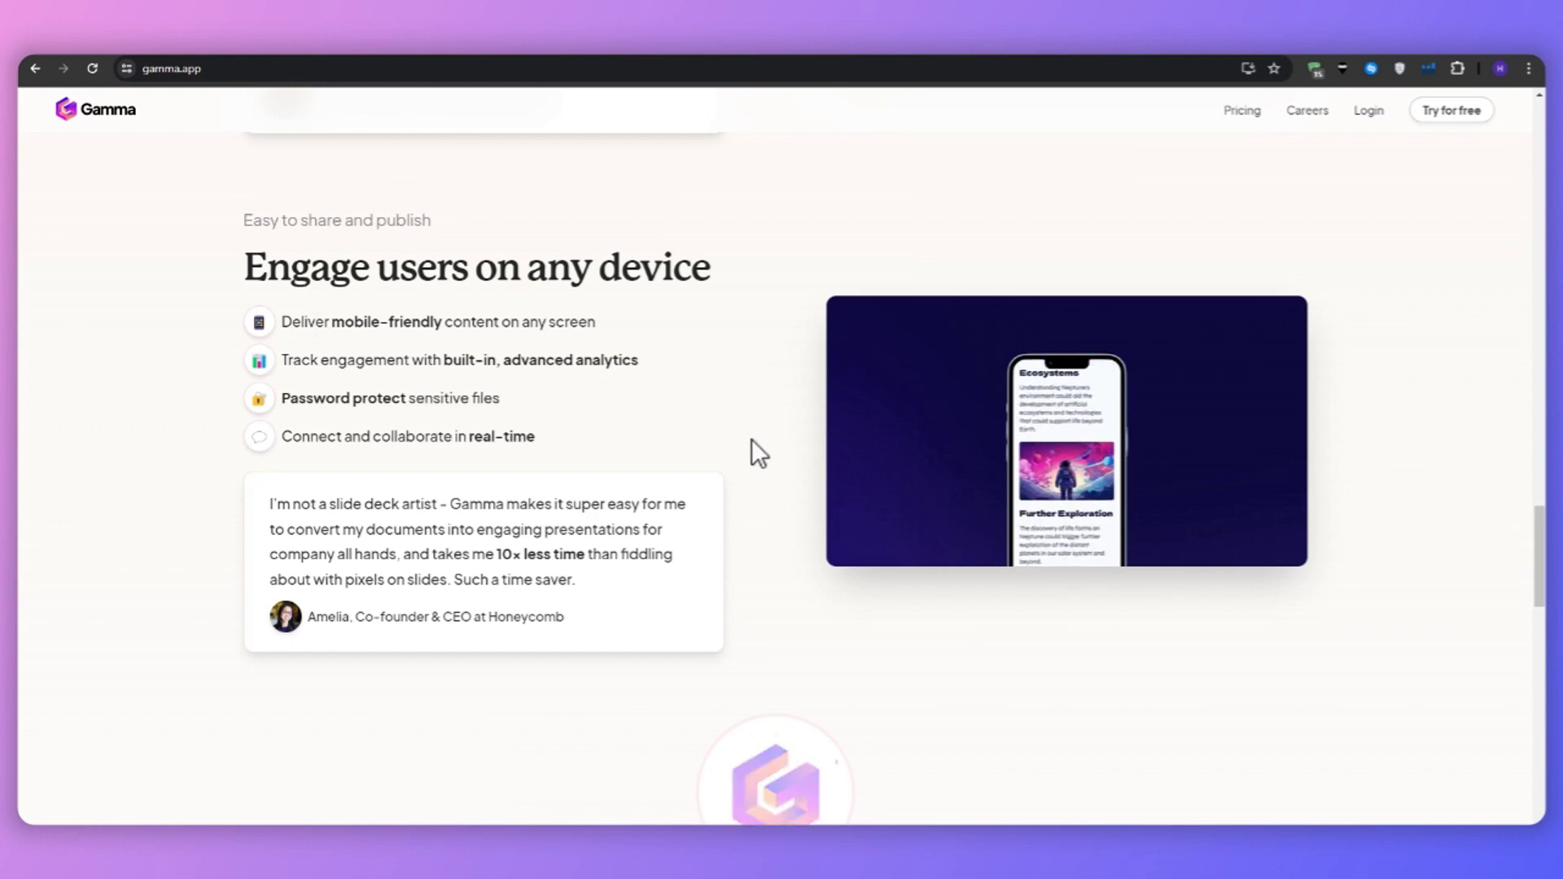
{"action": "scroll", "coordinate": [750, 438], "scroll_direction": "down", "scroll_amount": 4}
{"action": "scroll", "coordinate": [754, 441], "scroll_direction": "down", "scroll_amount": 3}
{"action": "scroll", "coordinate": [754, 441], "scroll_direction": "up", "scroll_amount": 7}
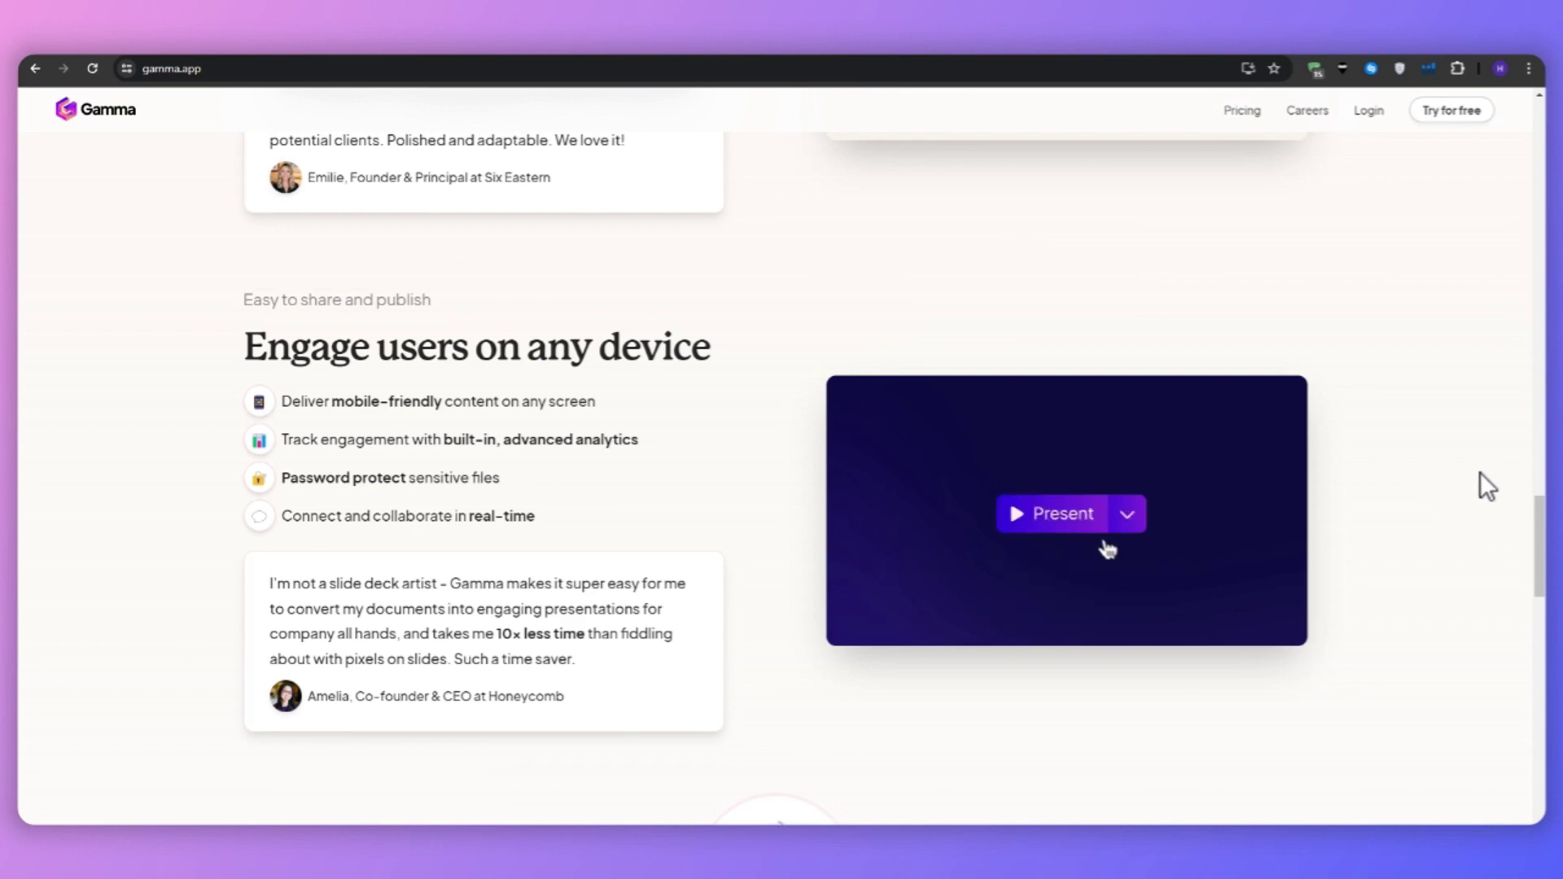
Step: Scroll back up to the 'A new medium for presenting ideas. Powered by AI.' hero
{"action": "scroll", "coordinate": [1457, 390], "scroll_direction": "up", "scroll_amount": 9}
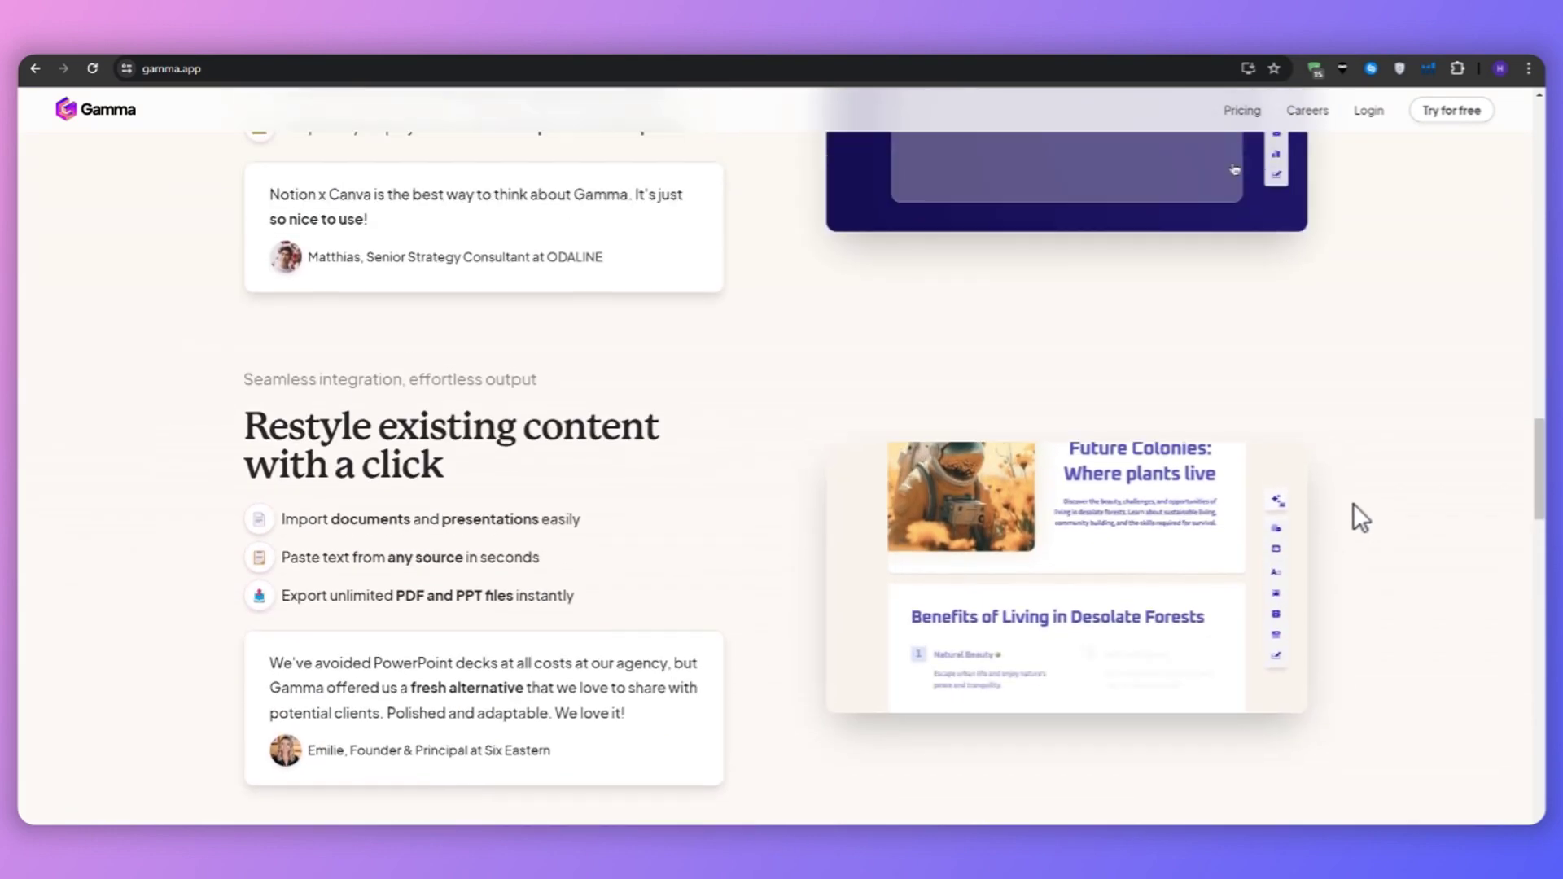
{"action": "scroll", "coordinate": [1353, 503], "scroll_direction": "up", "scroll_amount": 3}
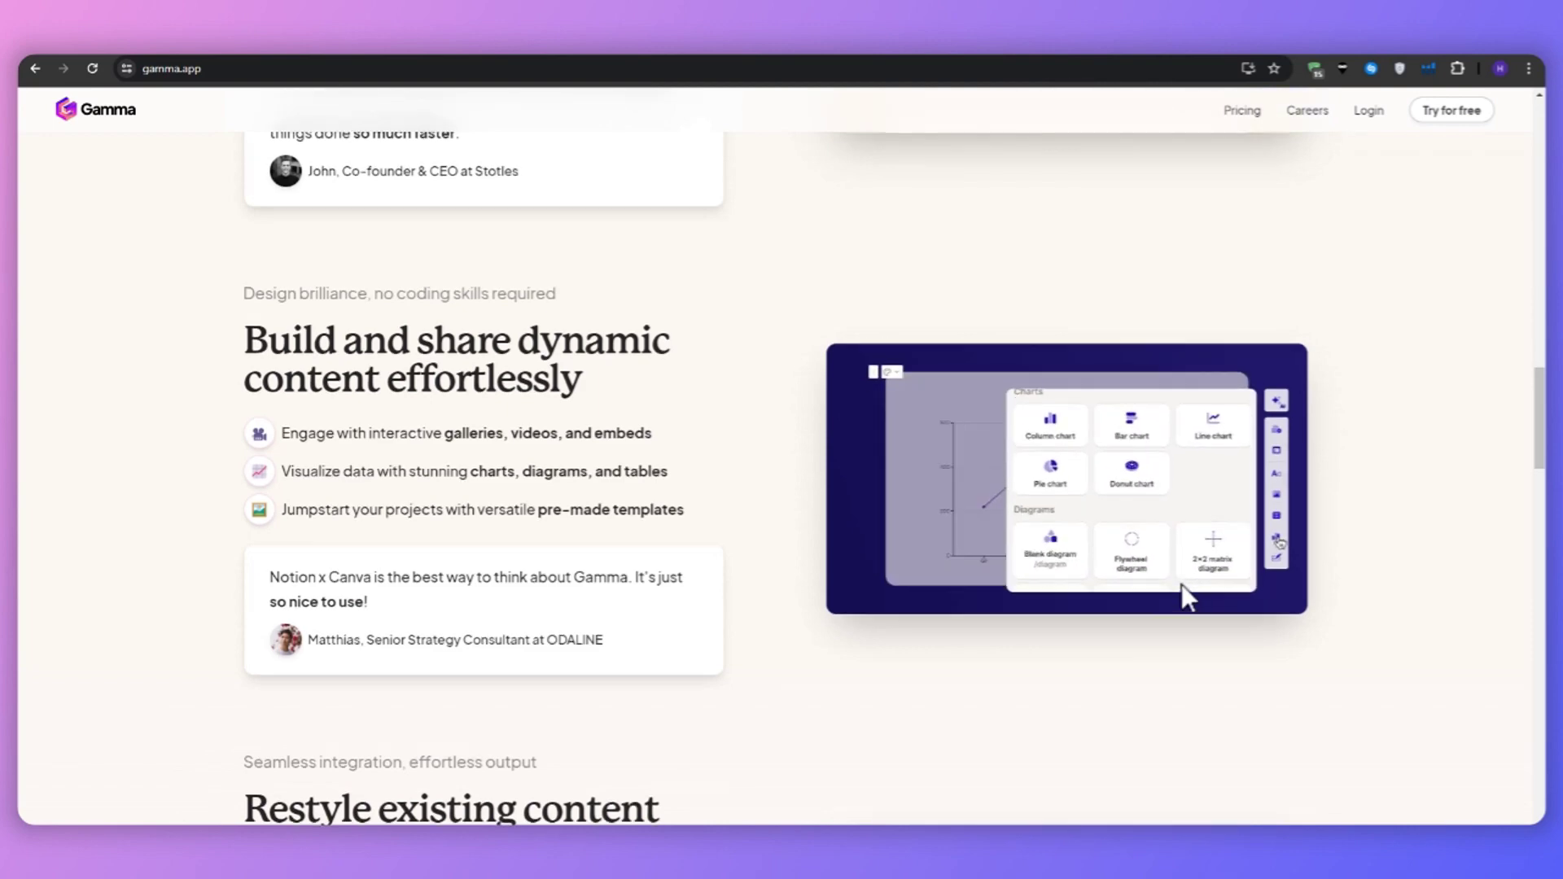
{"action": "scroll", "coordinate": [1177, 580], "scroll_direction": "up", "scroll_amount": 6}
{"action": "scroll", "coordinate": [1168, 586], "scroll_direction": "up", "scroll_amount": 10}
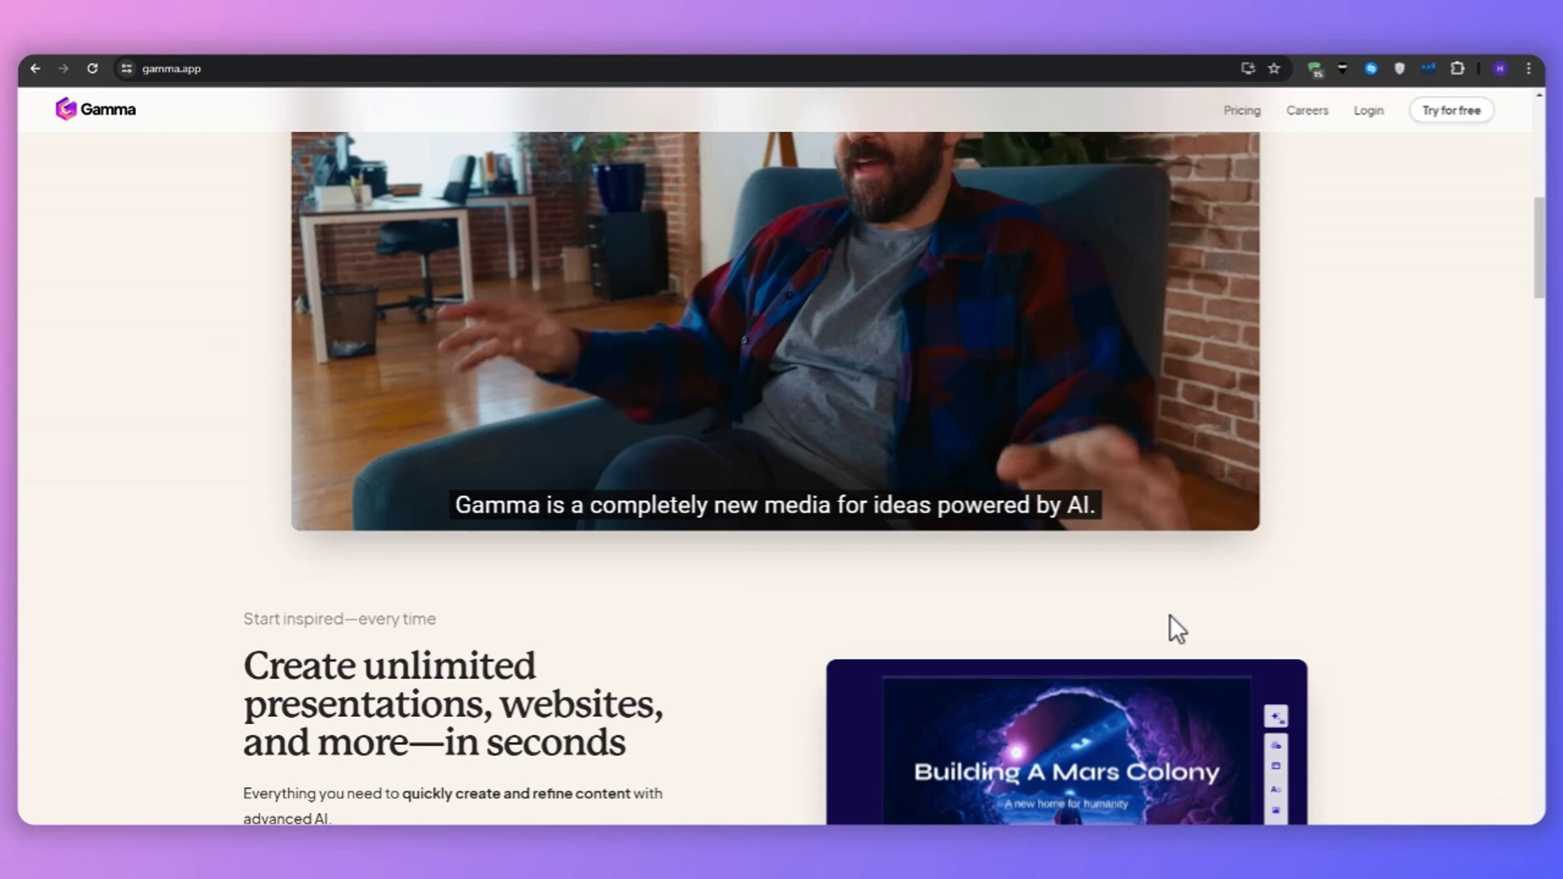
{"action": "scroll", "coordinate": [1146, 607], "scroll_direction": "up", "scroll_amount": 6}
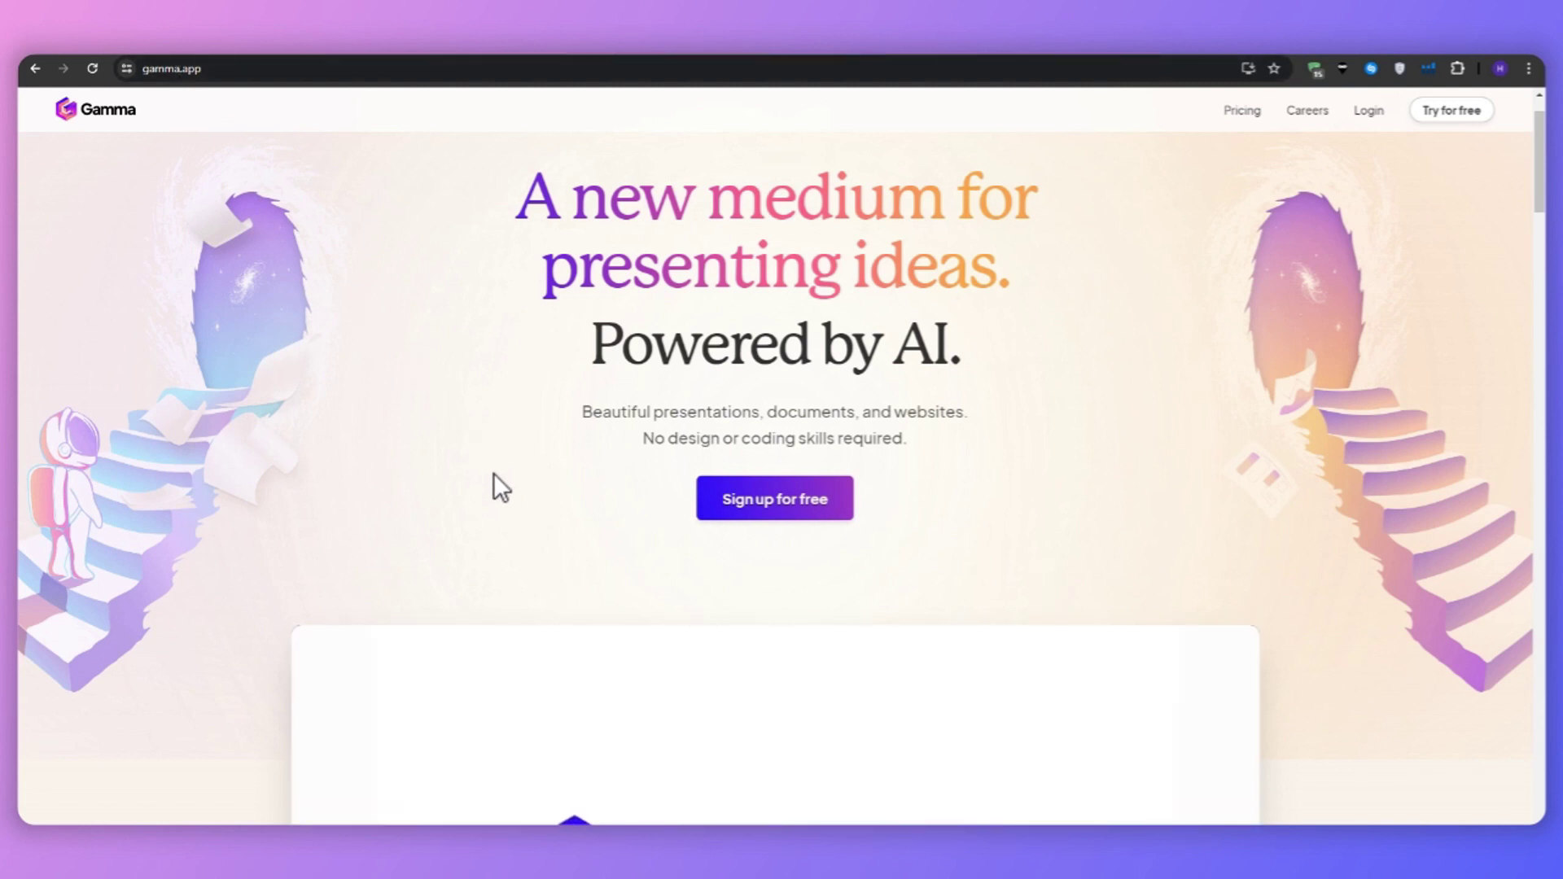
Step: Sign up for free for personal use as a Creator referred by a friend or colleague
{"action": "left_click", "coordinate": [744, 506]}
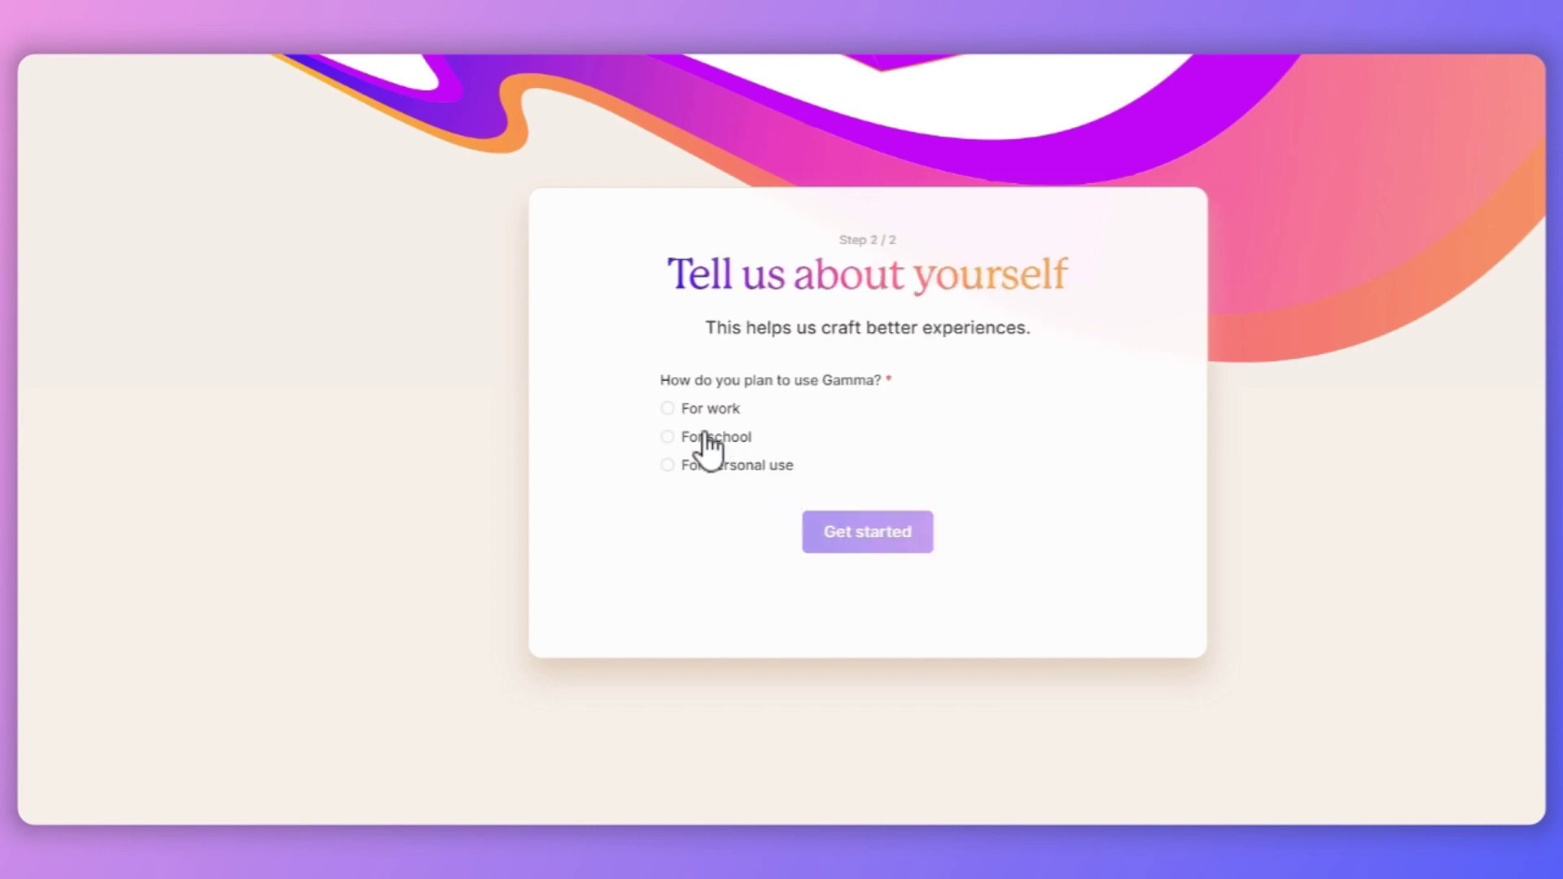
{"action": "left_click", "coordinate": [725, 477]}
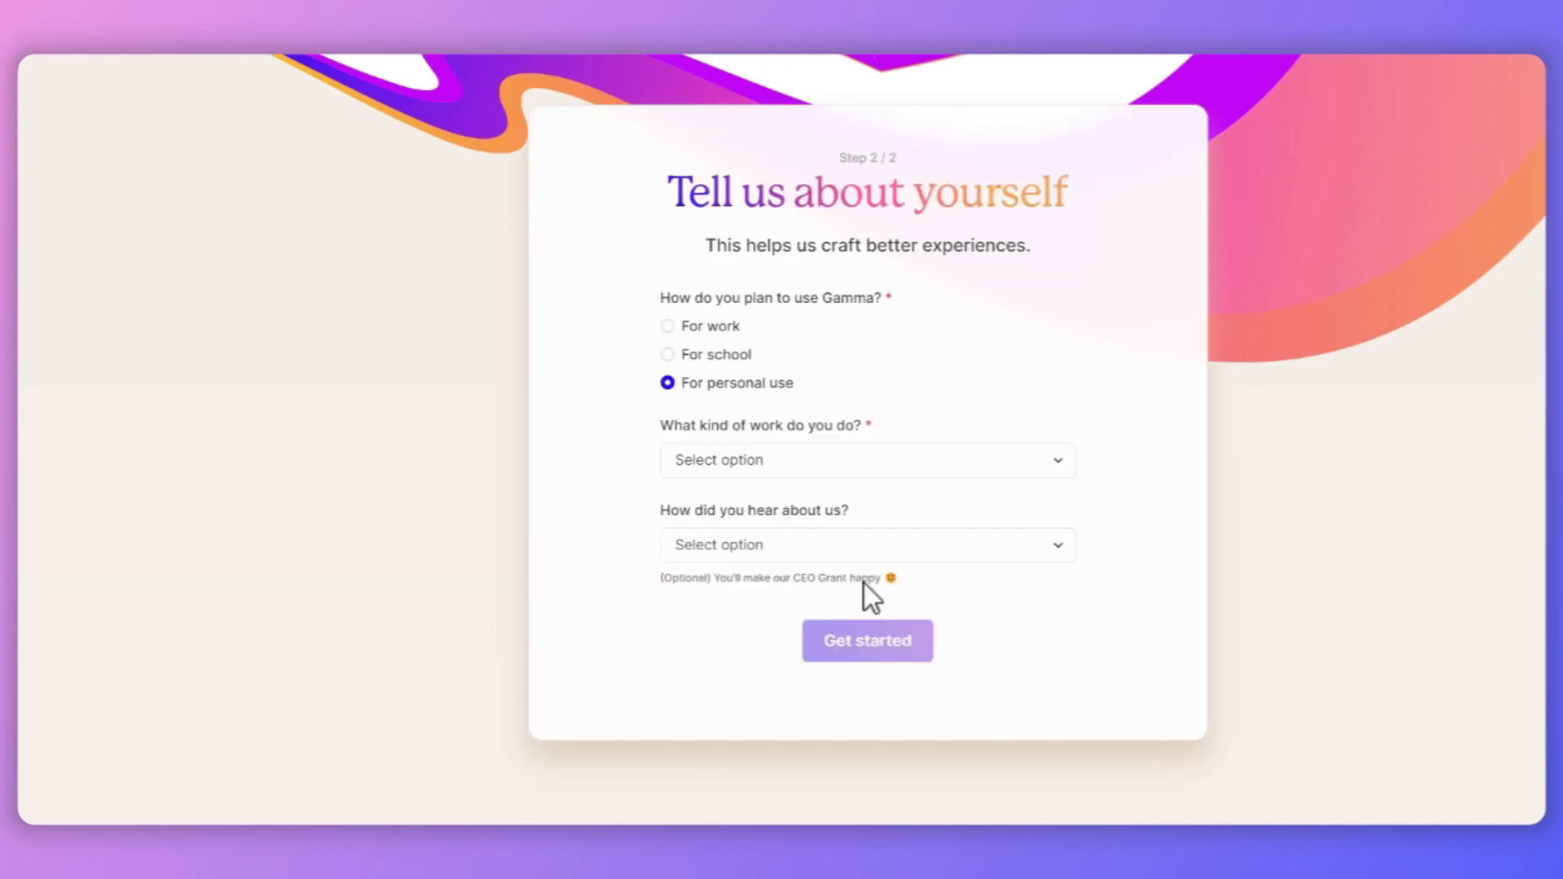
{"action": "left_click", "coordinate": [823, 462]}
{"action": "left_click", "coordinate": [804, 522]}
{"action": "left_click", "coordinate": [807, 545]}
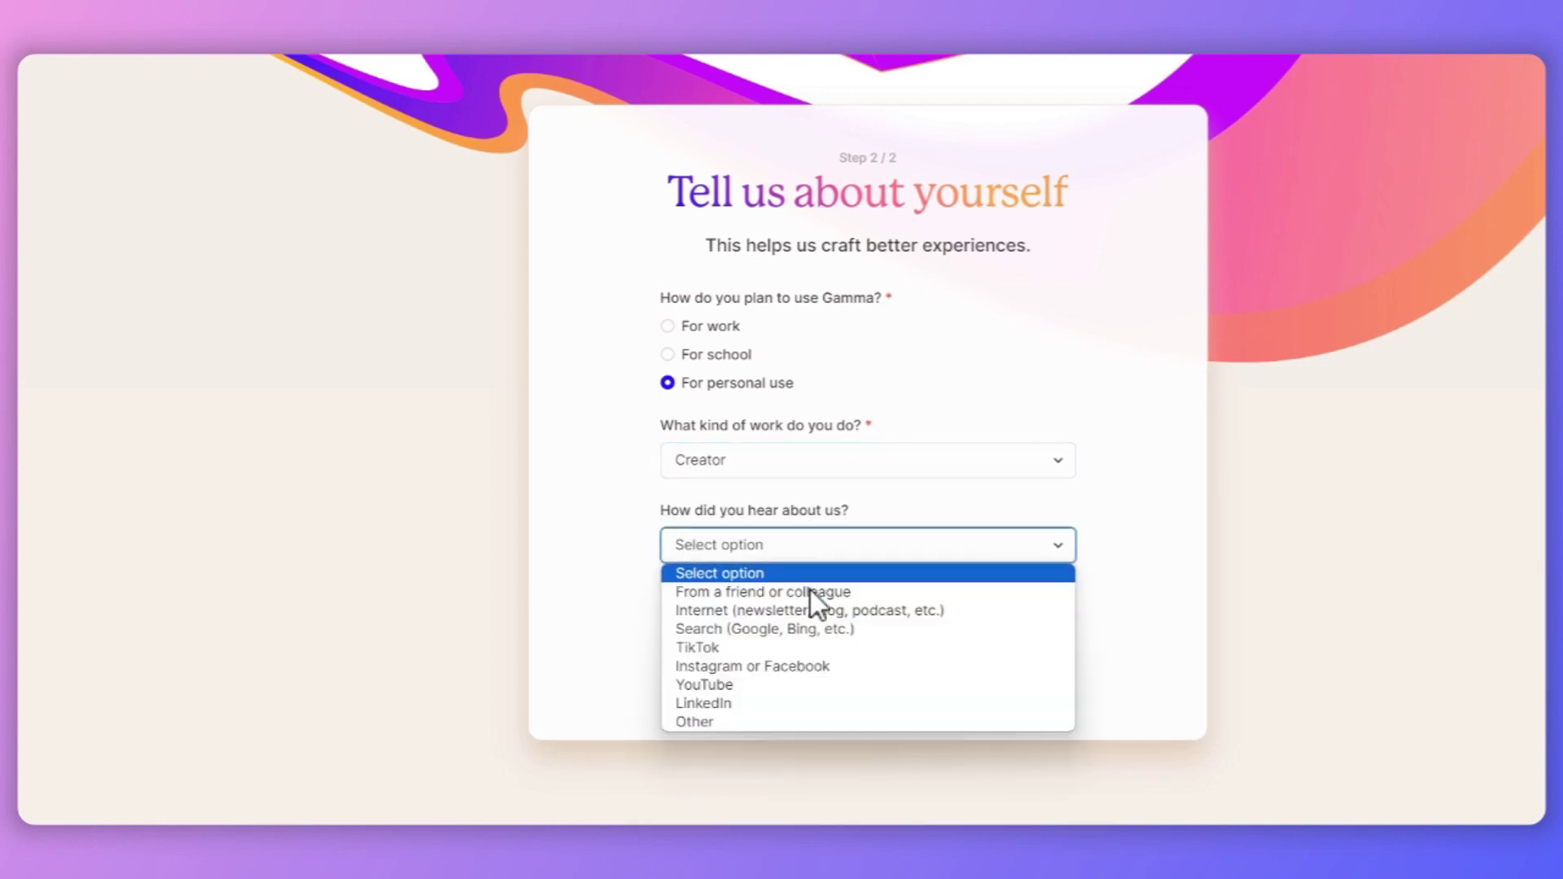
{"action": "left_click", "coordinate": [809, 591]}
{"action": "left_click", "coordinate": [814, 649]}
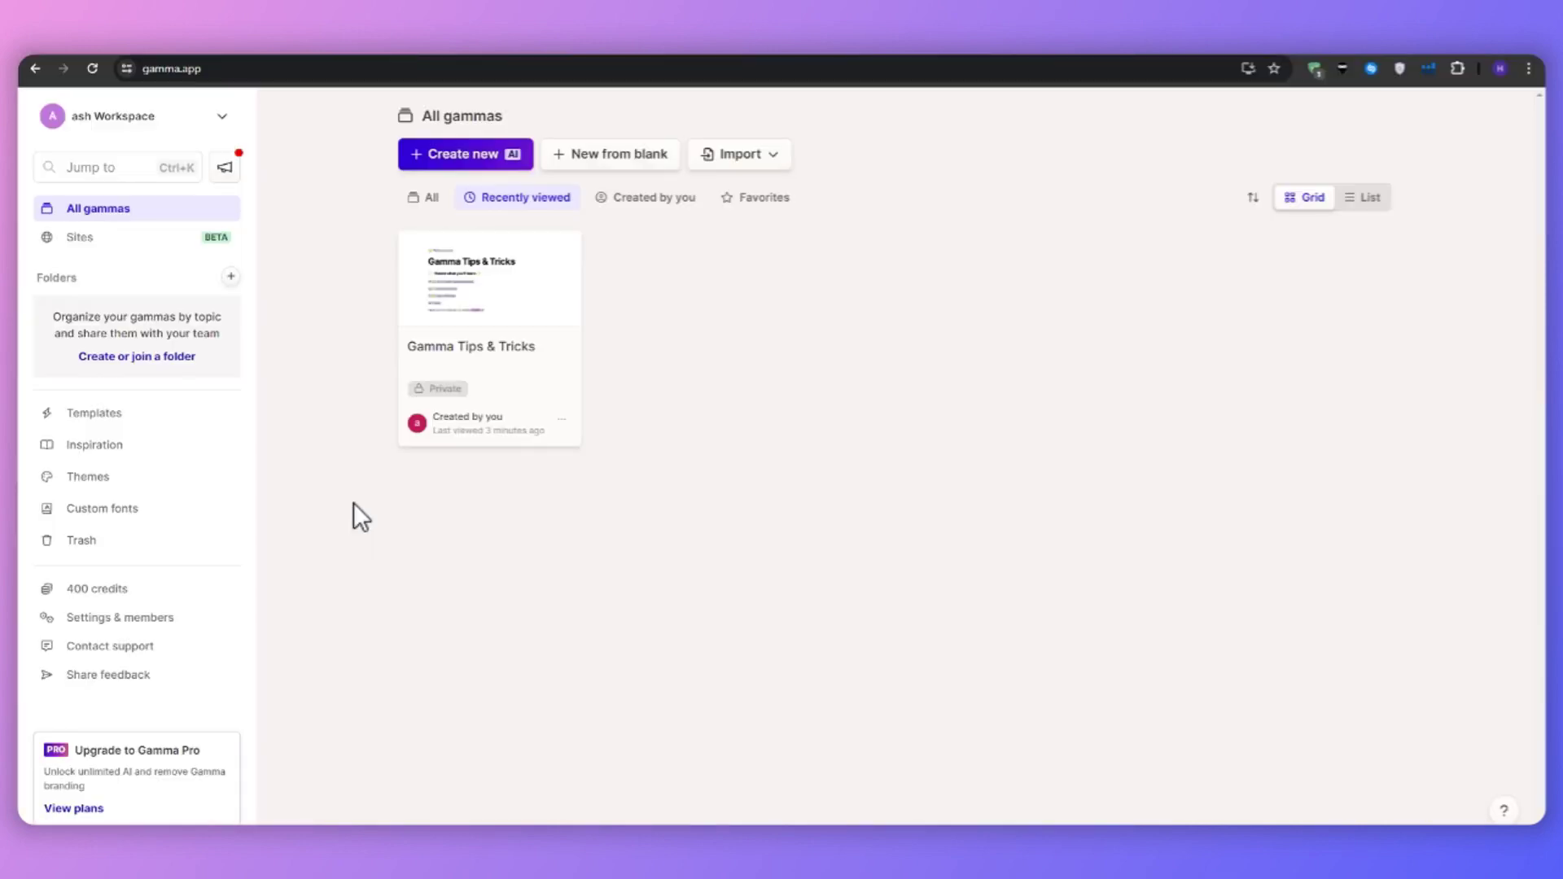
Step: Go to Templates in the left sidebar to see Project Kickoff, Startup Pitch Deck and others
{"action": "left_click", "coordinate": [96, 416]}
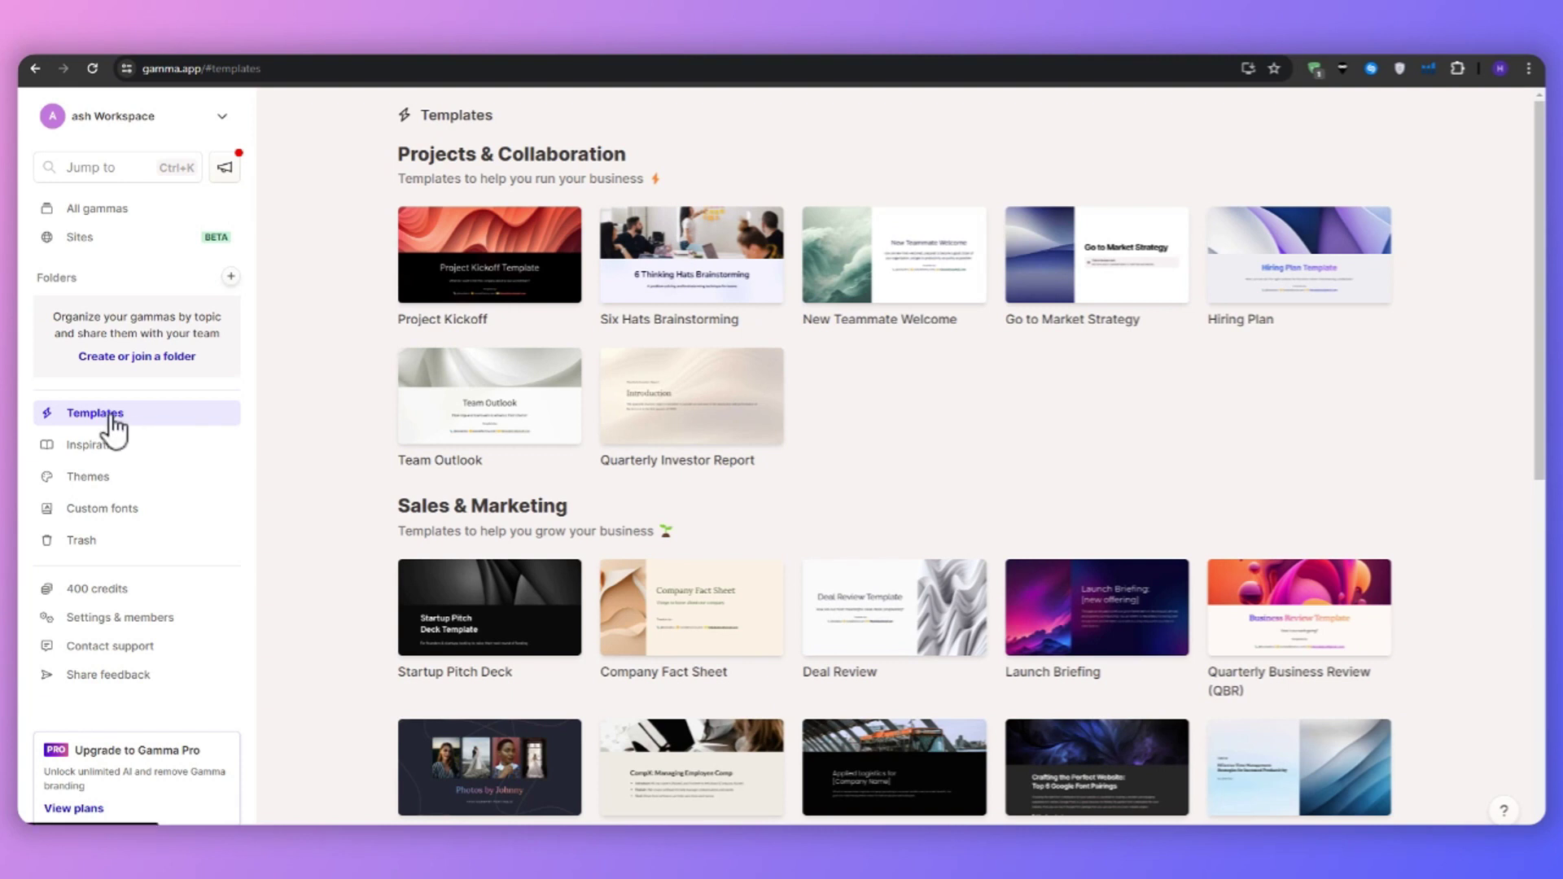
Step: Scroll down the Templates gallery toward the Startup Pitch Deck template
{"action": "scroll", "coordinate": [326, 403], "scroll_direction": "down", "scroll_amount": 3}
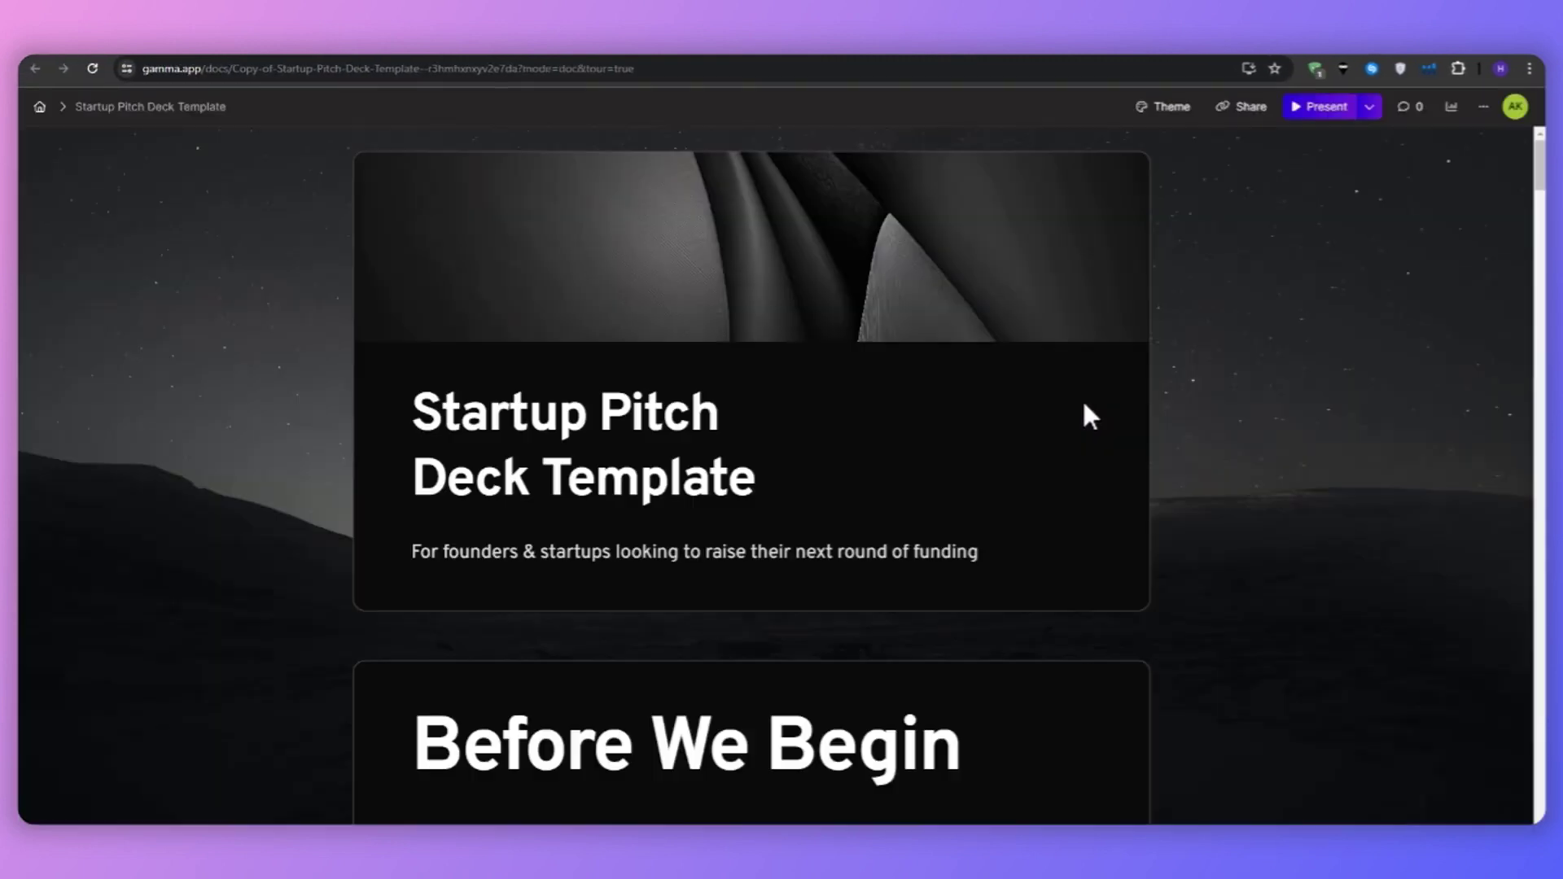
Step: Begin the editor tour, browse the slide thumbnails, and jump to the 'Before We Begin' slide
{"action": "scroll", "coordinate": [1124, 391], "scroll_direction": "down", "scroll_amount": 15}
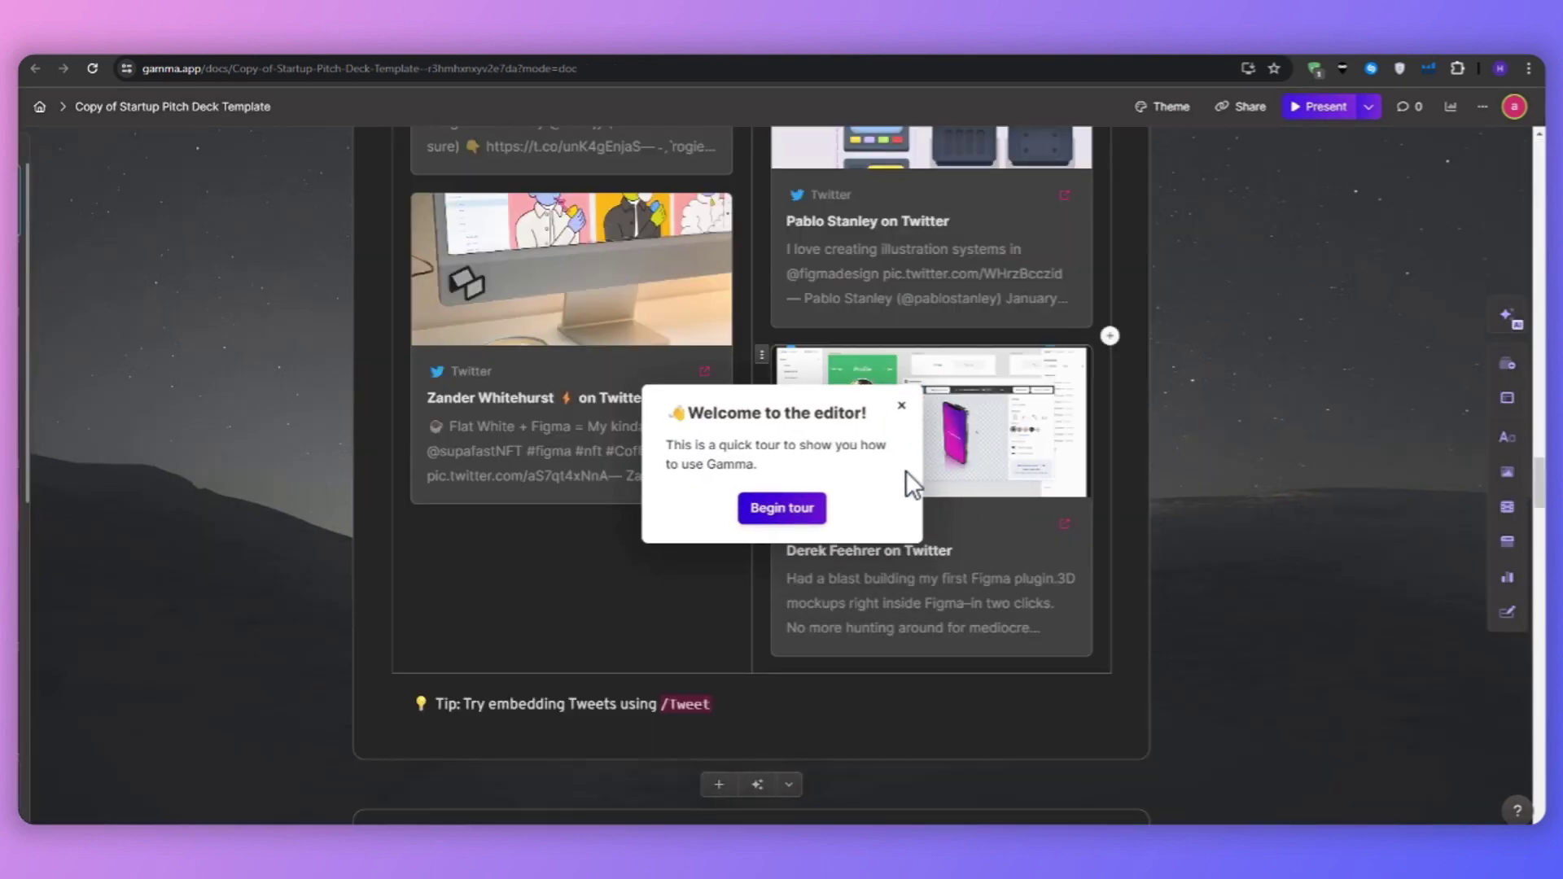
{"action": "left_click", "coordinate": [798, 517]}
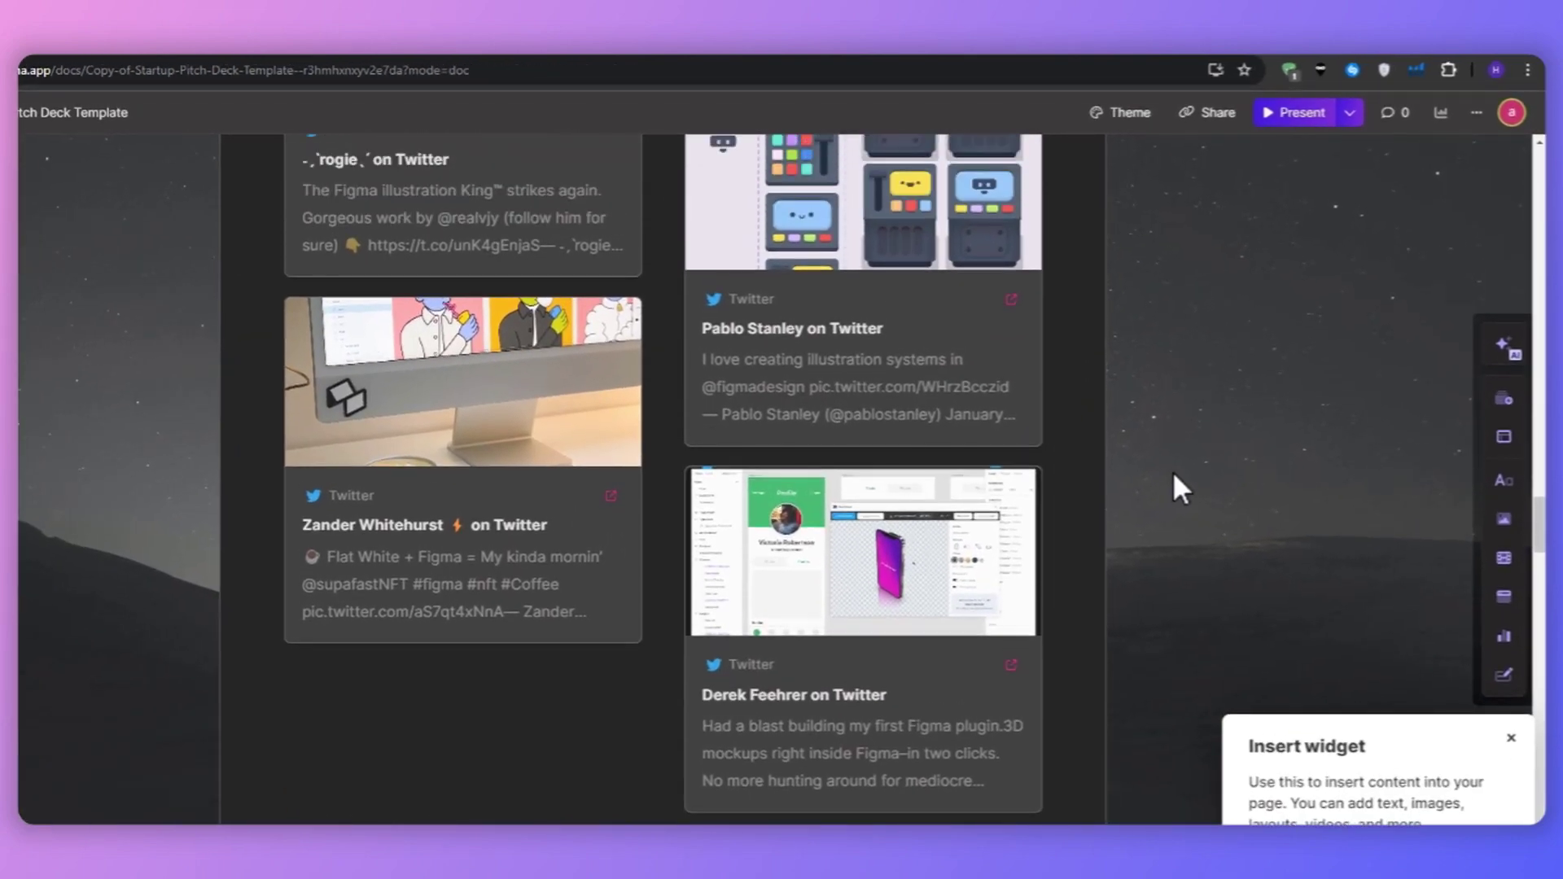
{"action": "scroll", "coordinate": [1173, 470], "scroll_direction": "up", "scroll_amount": 5}
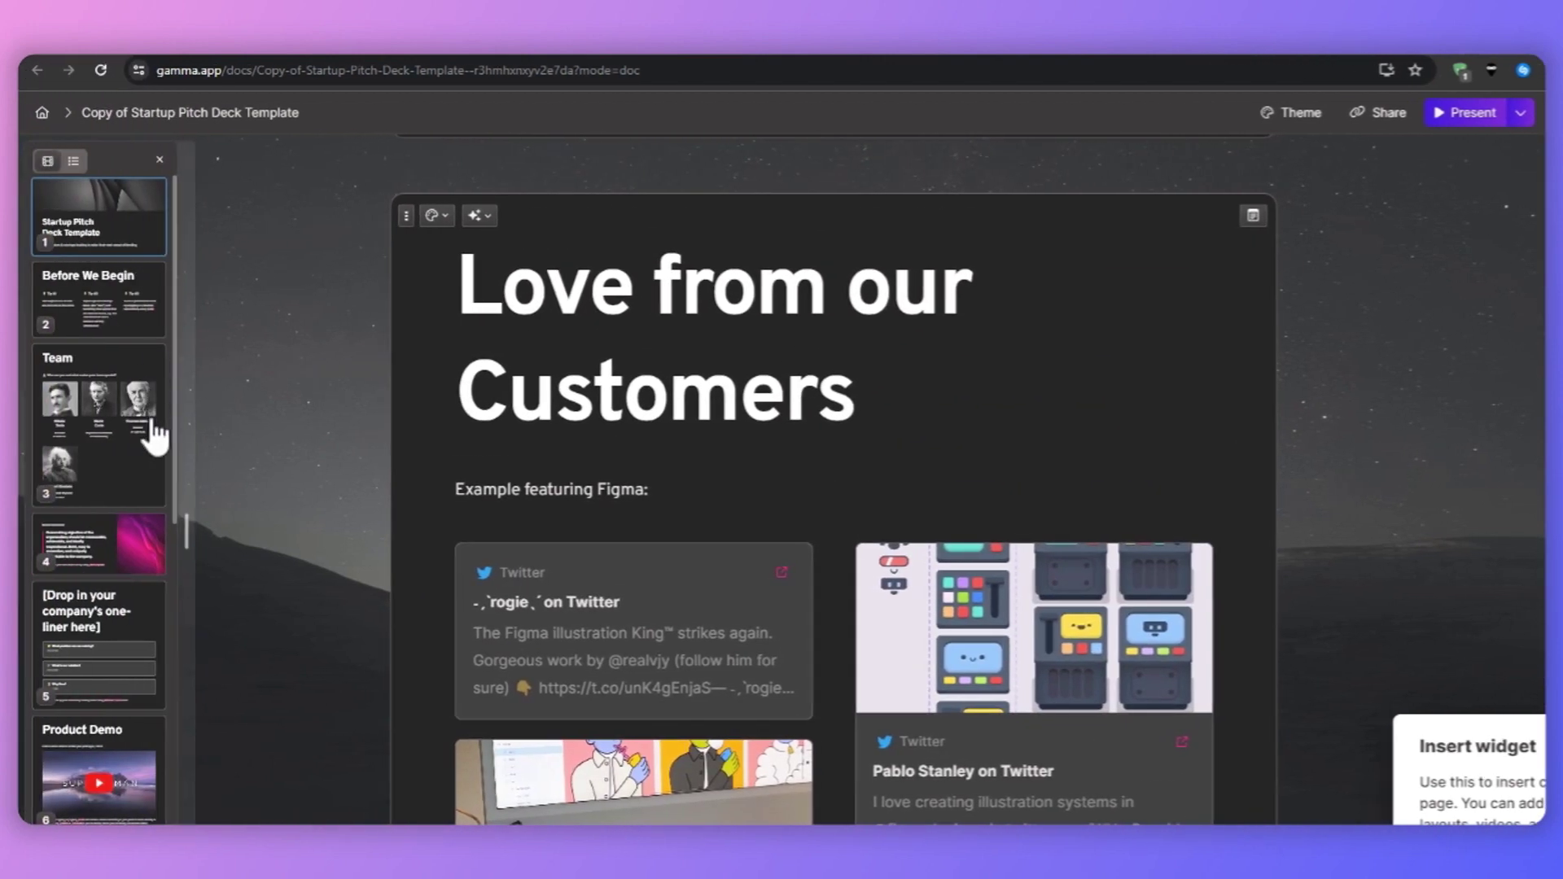
{"action": "scroll", "coordinate": [145, 490], "scroll_direction": "down", "scroll_amount": 5}
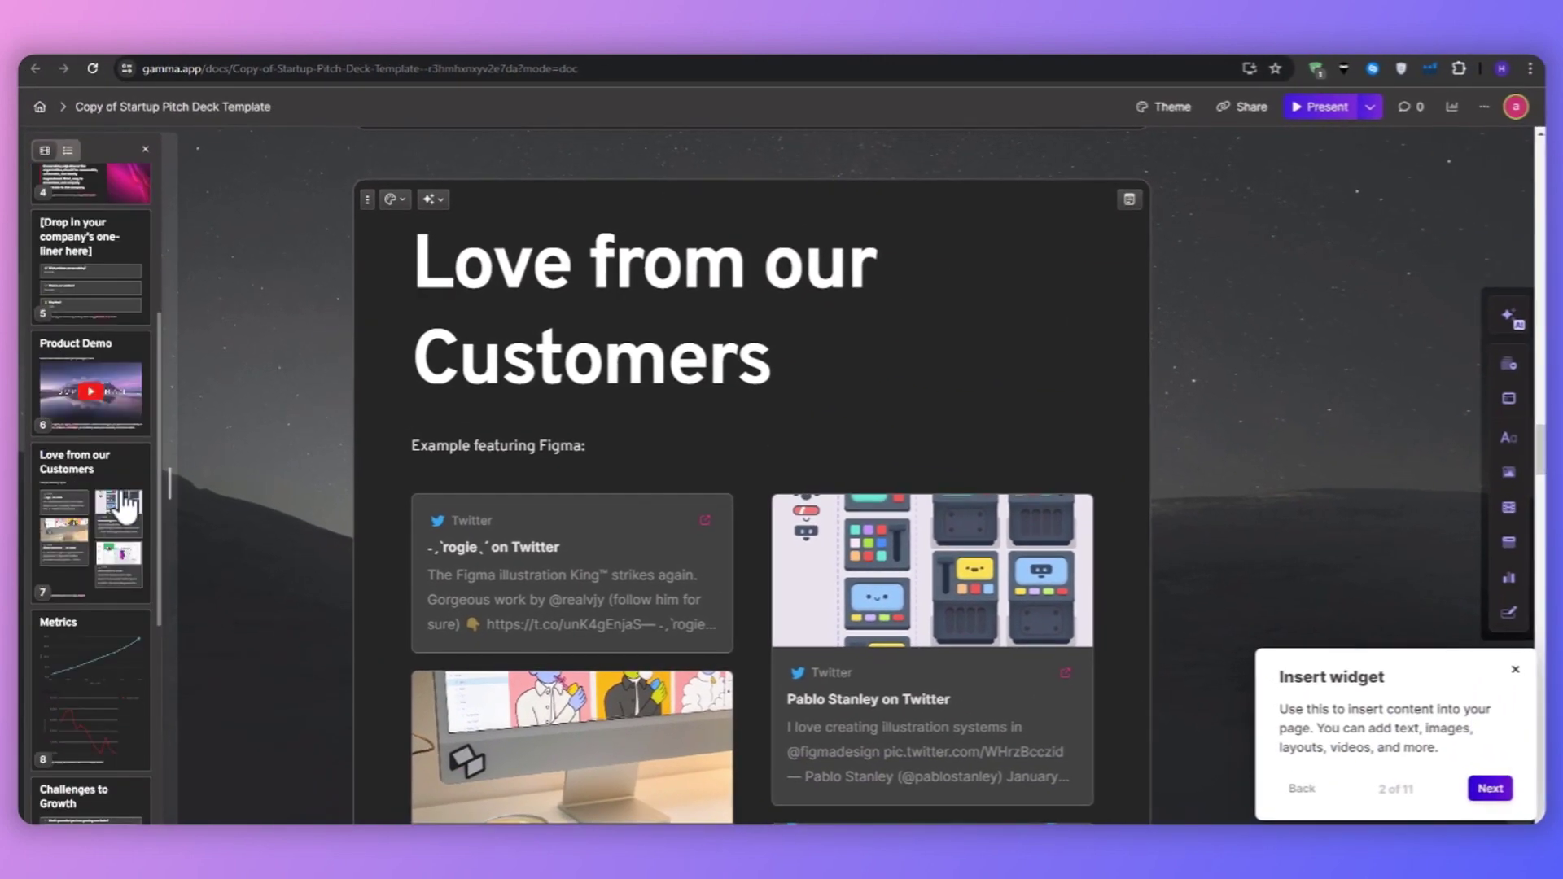
{"action": "scroll", "coordinate": [122, 500], "scroll_direction": "up", "scroll_amount": 5}
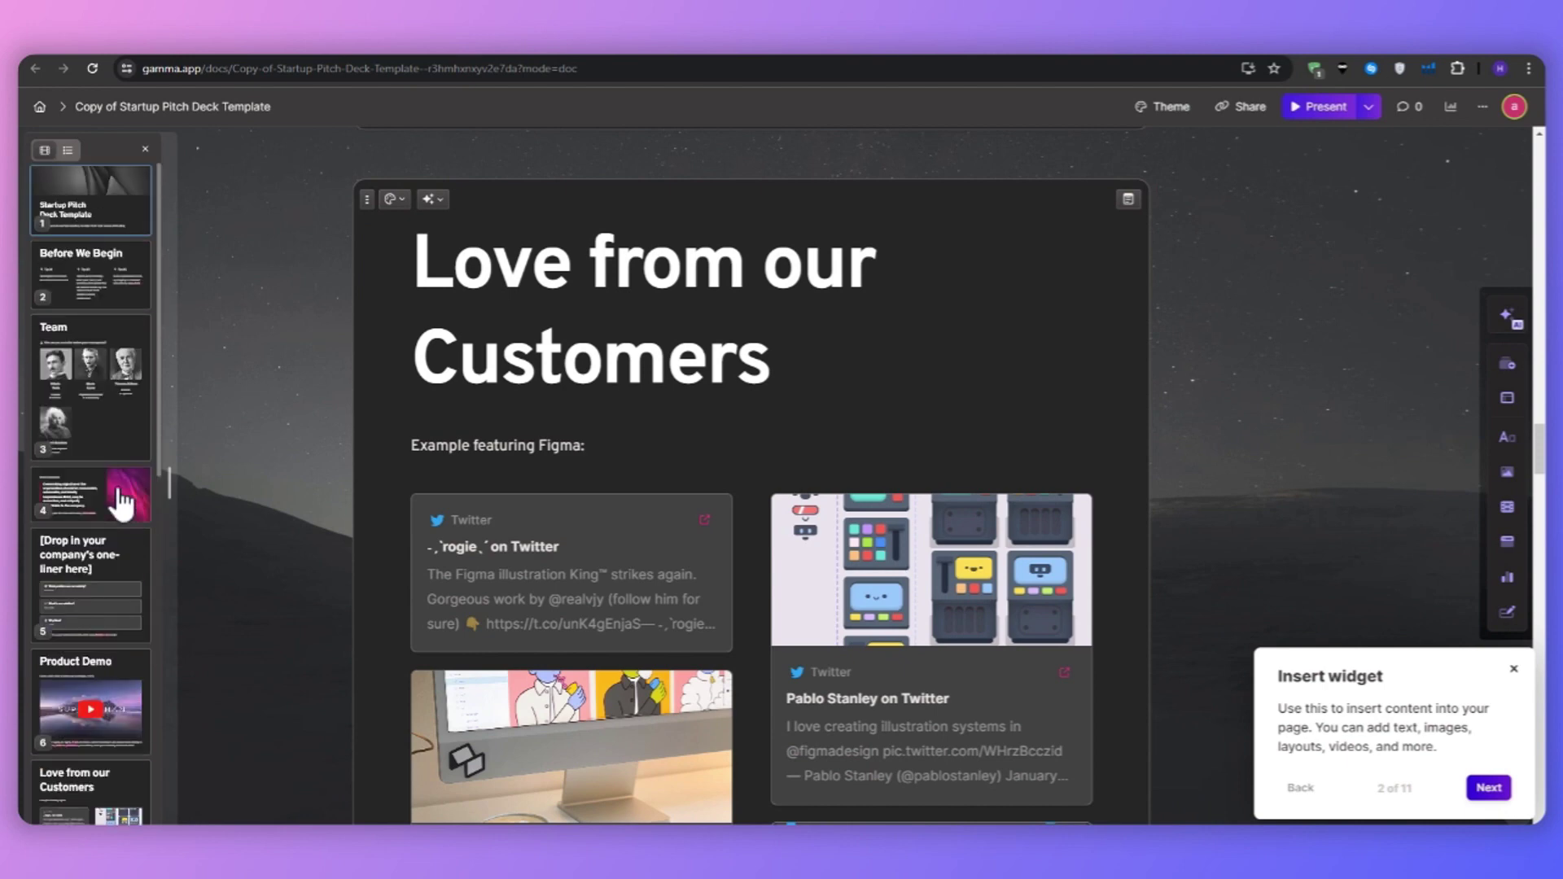
{"action": "left_click", "coordinate": [74, 293]}
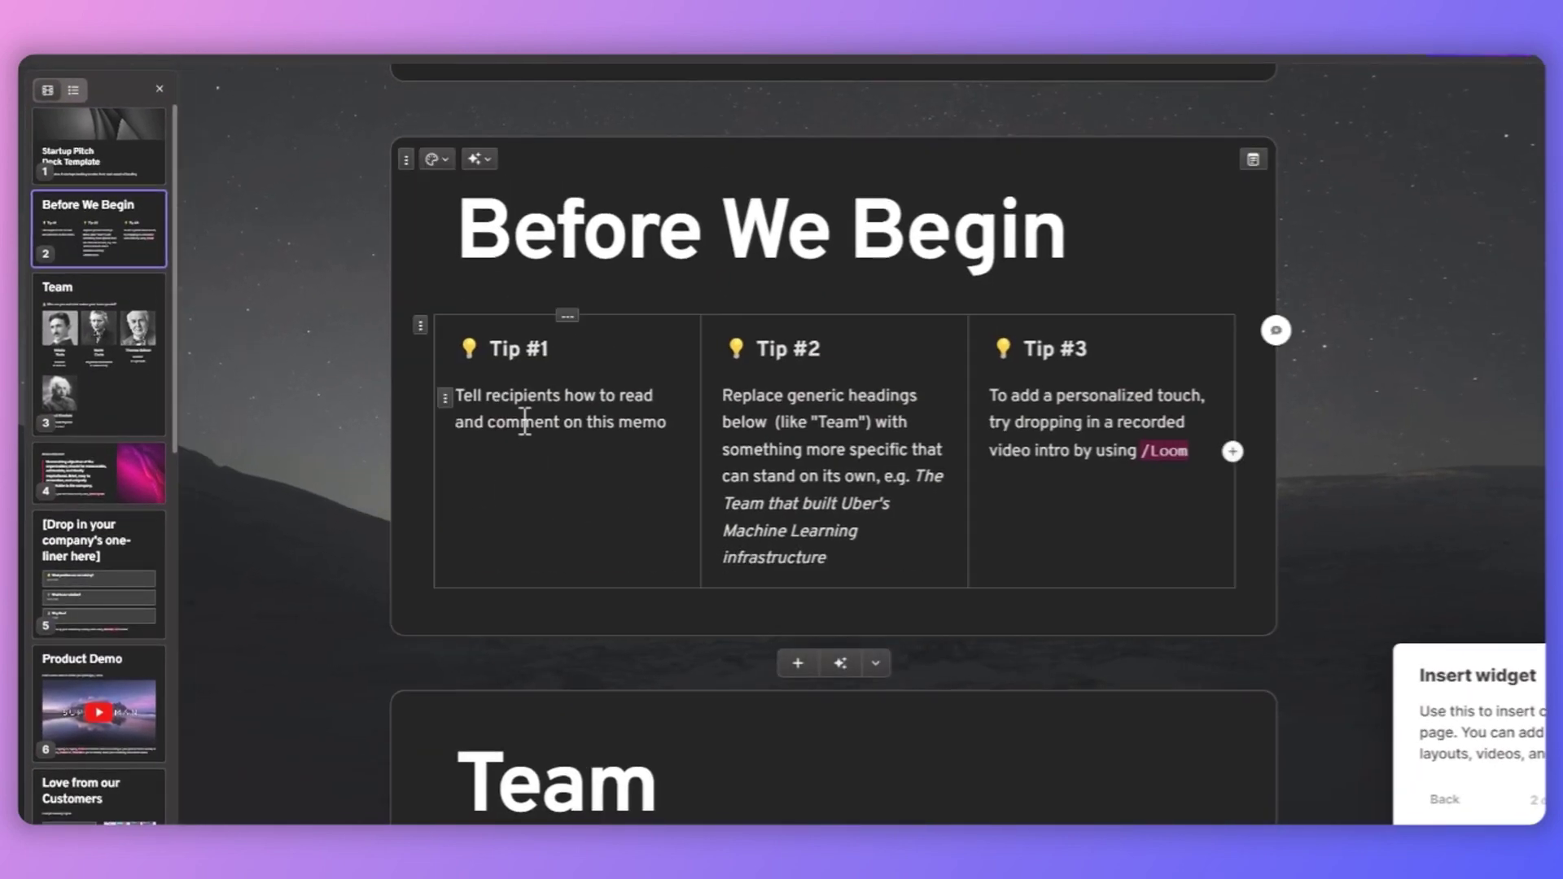
Step: Give the Before We Begin card a #E5E0DF background and move it after the Team slide
{"action": "left_click", "coordinate": [436, 160]}
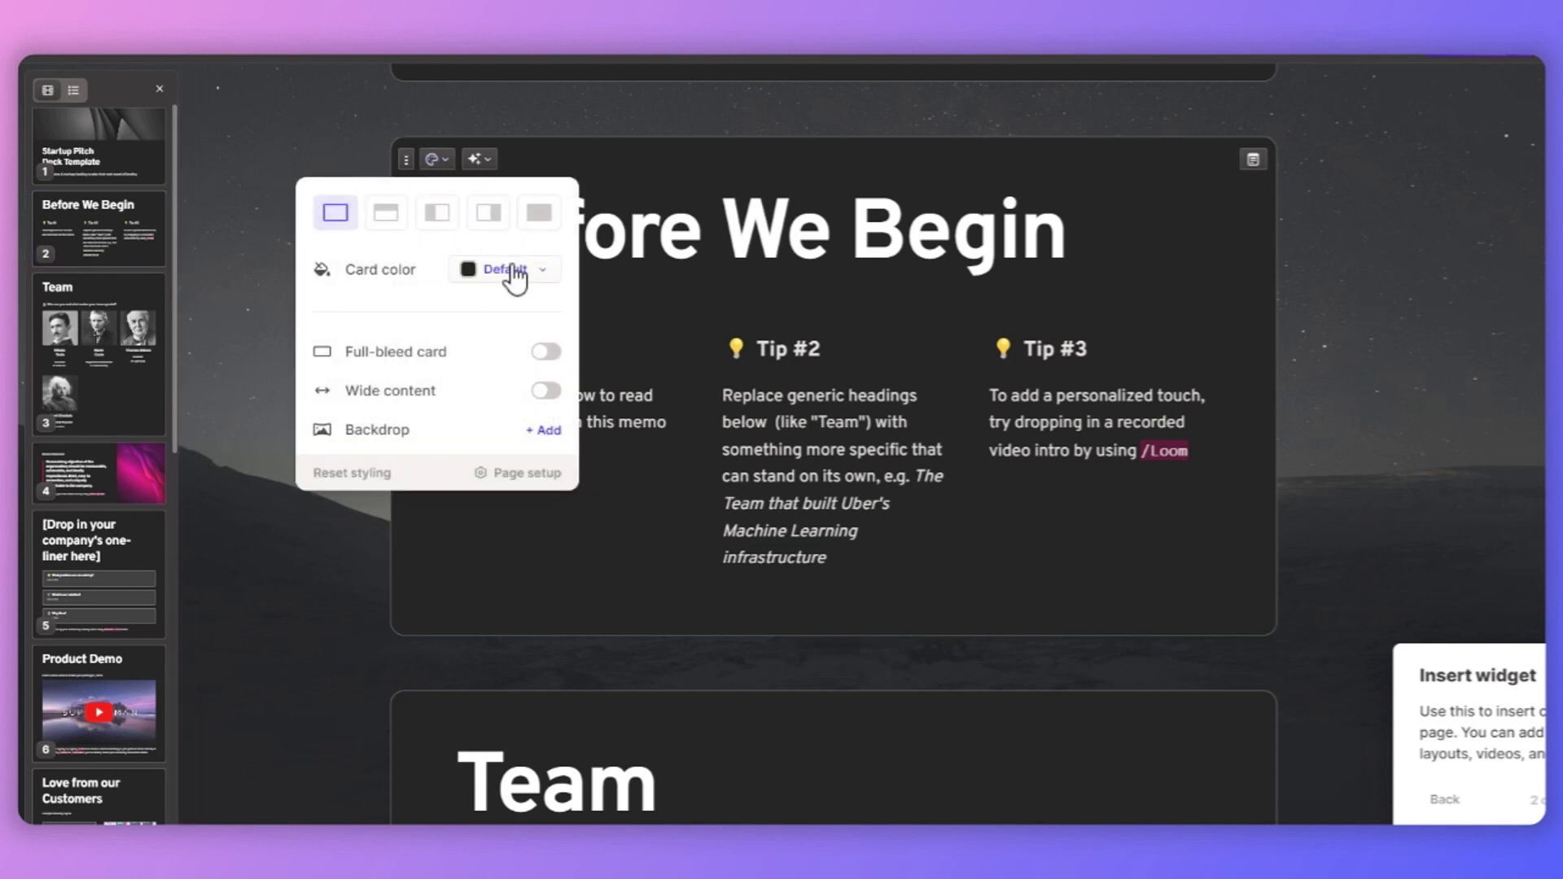
{"action": "left_click", "coordinate": [515, 278]}
{"action": "left_click", "coordinate": [504, 339]}
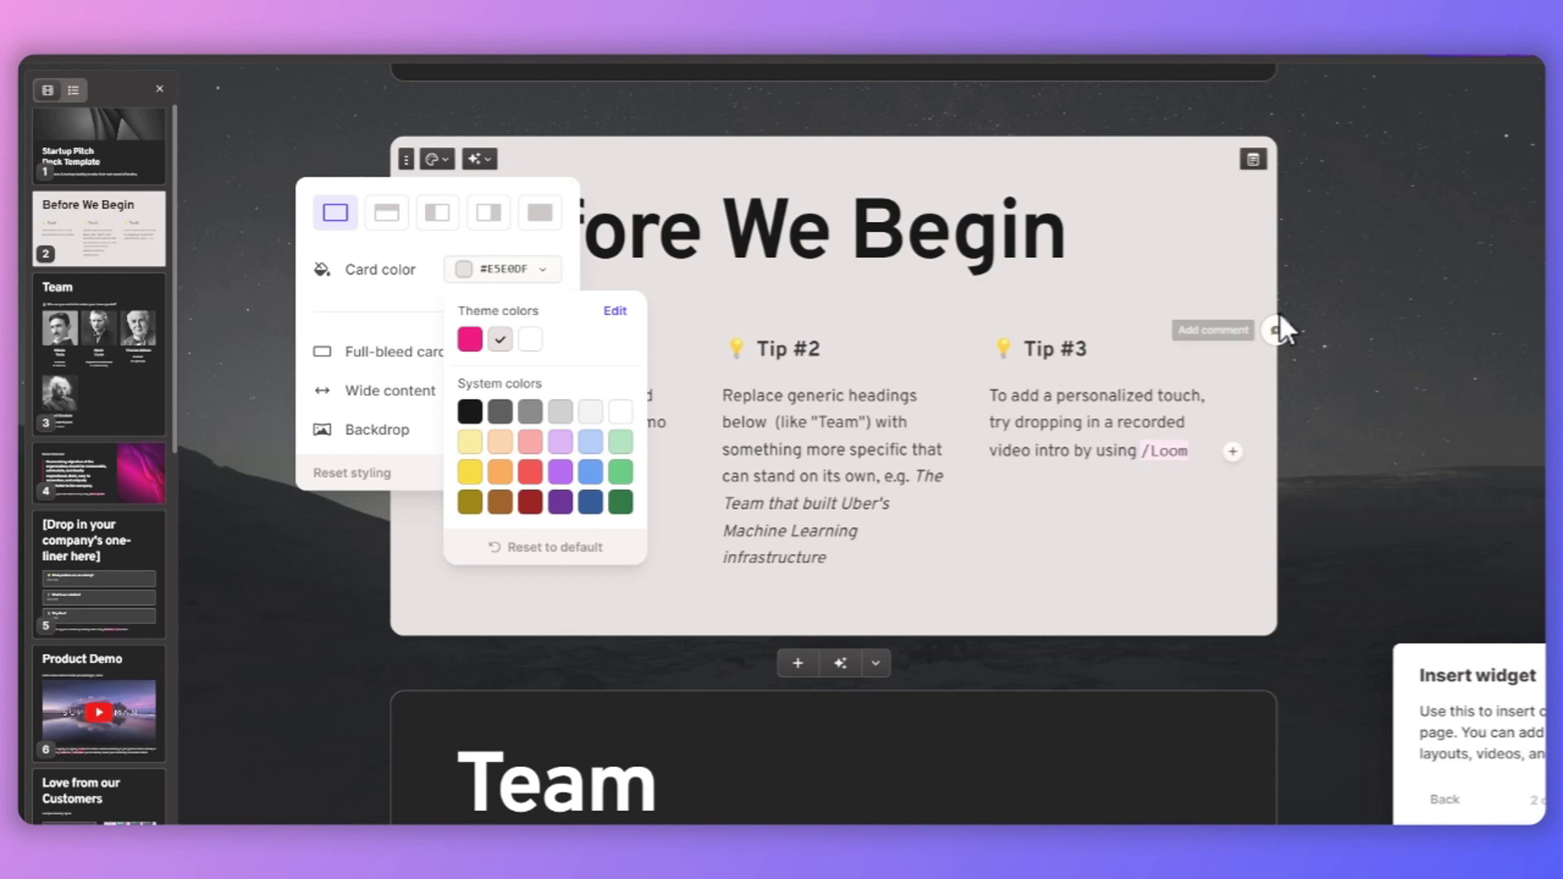
{"action": "left_click", "coordinate": [1247, 285]}
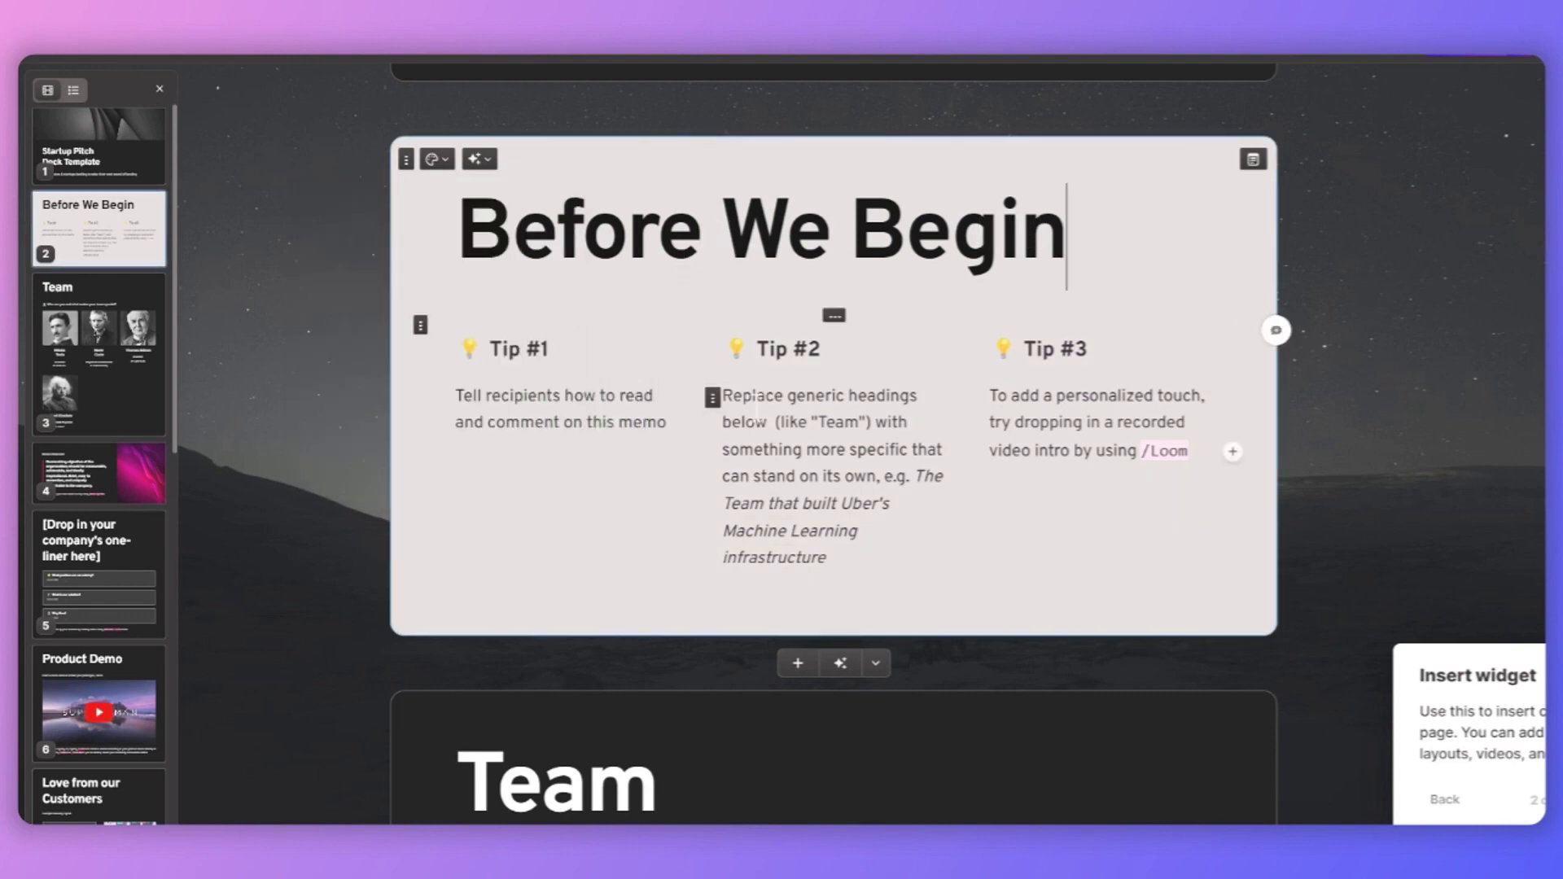
{"action": "left_click_drag", "start_coordinate": [127, 252], "coordinate": [118, 426]}
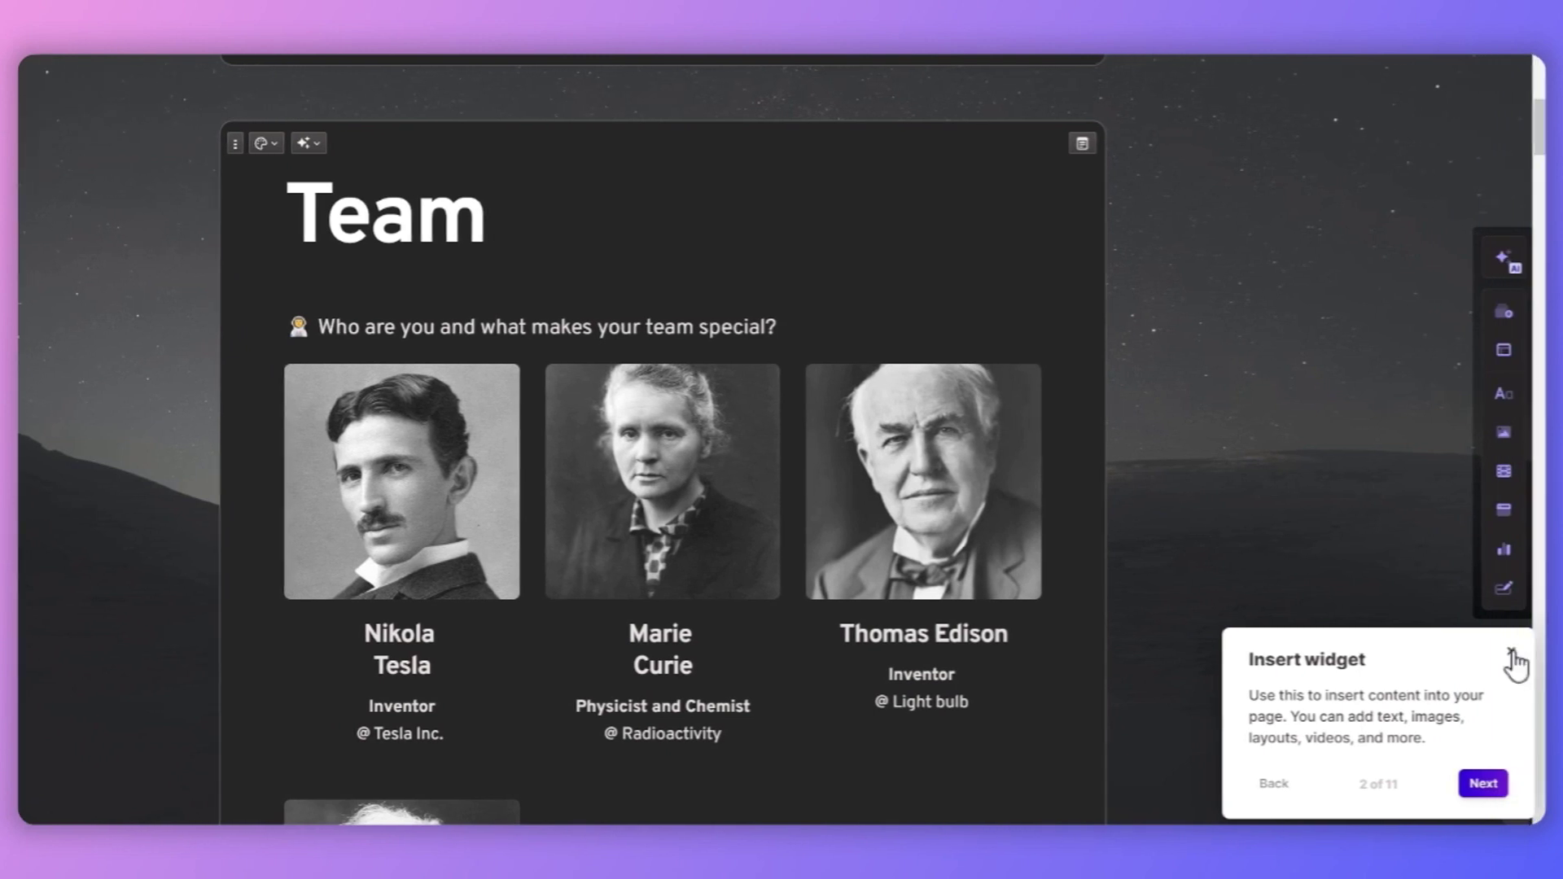
Step: Skip ahead through the editor tour and dismiss it
{"action": "left_click", "coordinate": [1512, 653]}
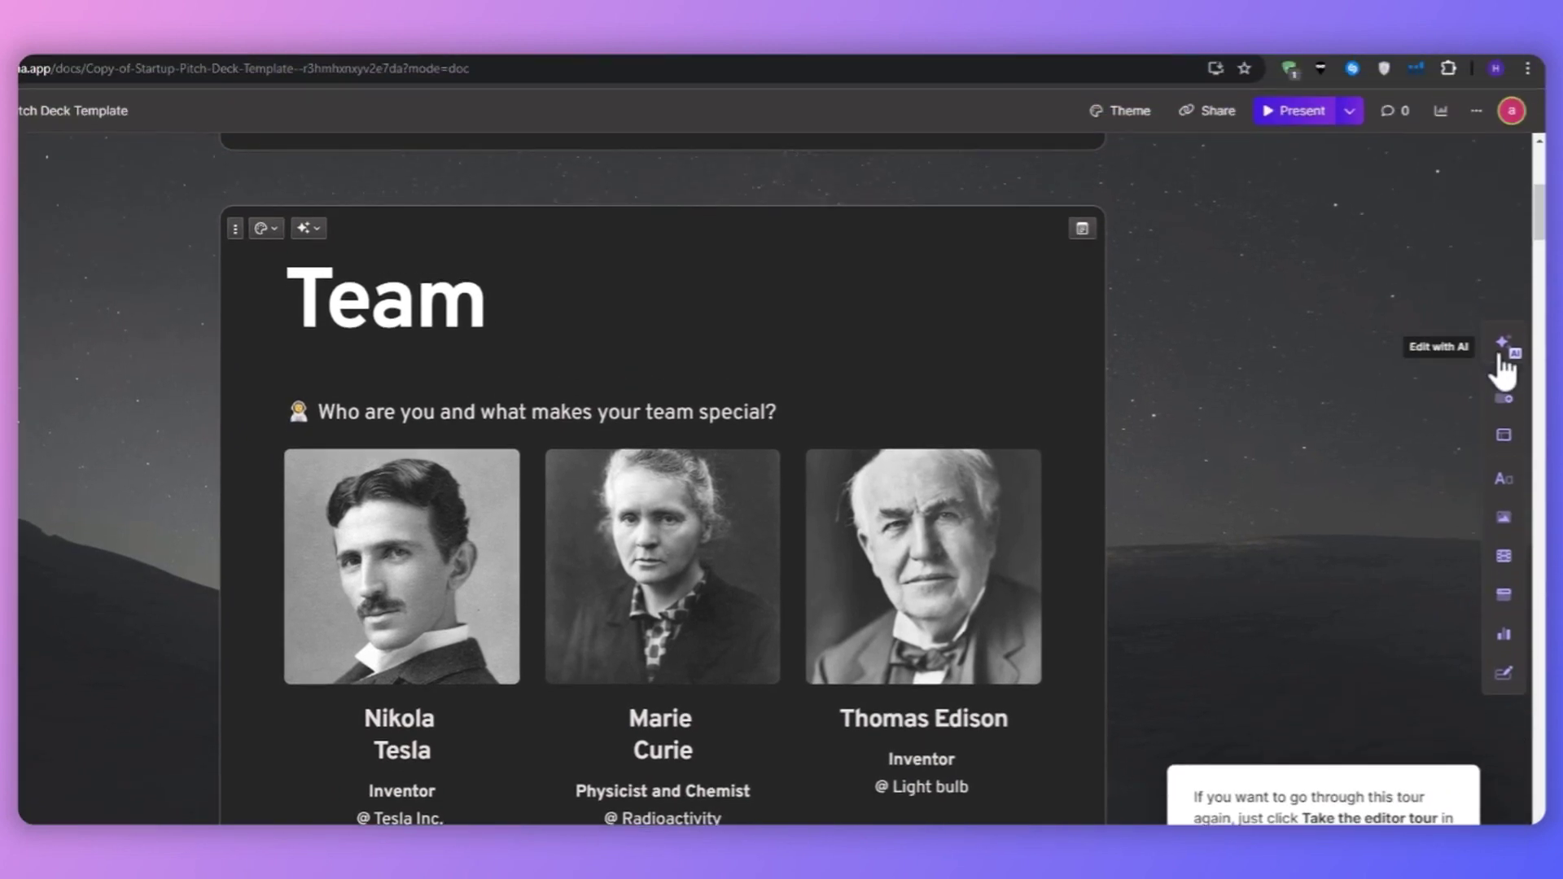
{"action": "left_click", "coordinate": [1503, 261]}
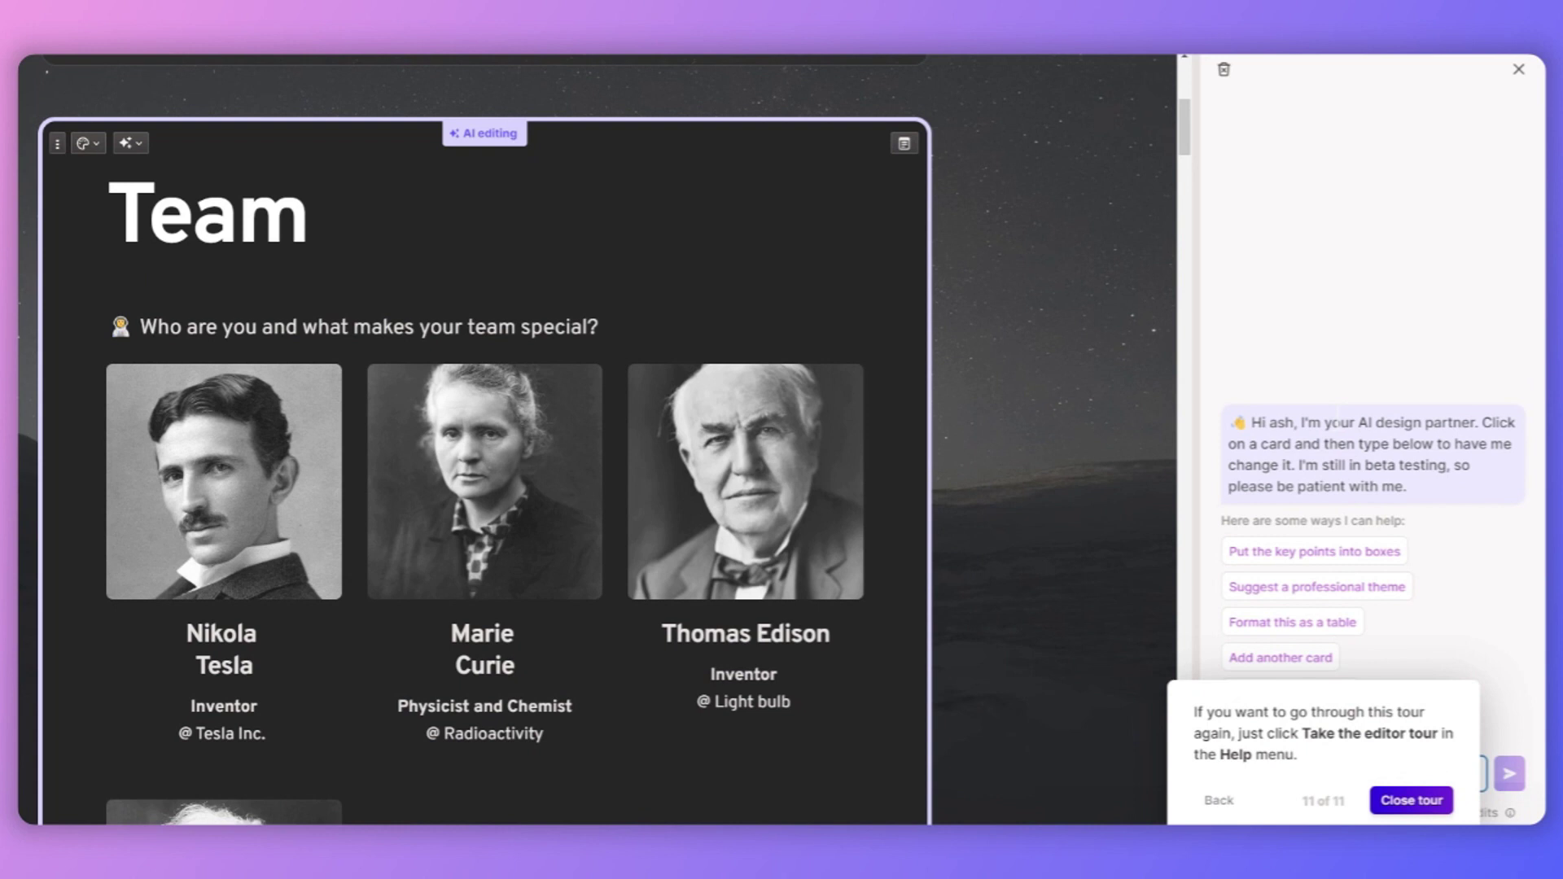
{"action": "left_click", "coordinate": [1386, 802]}
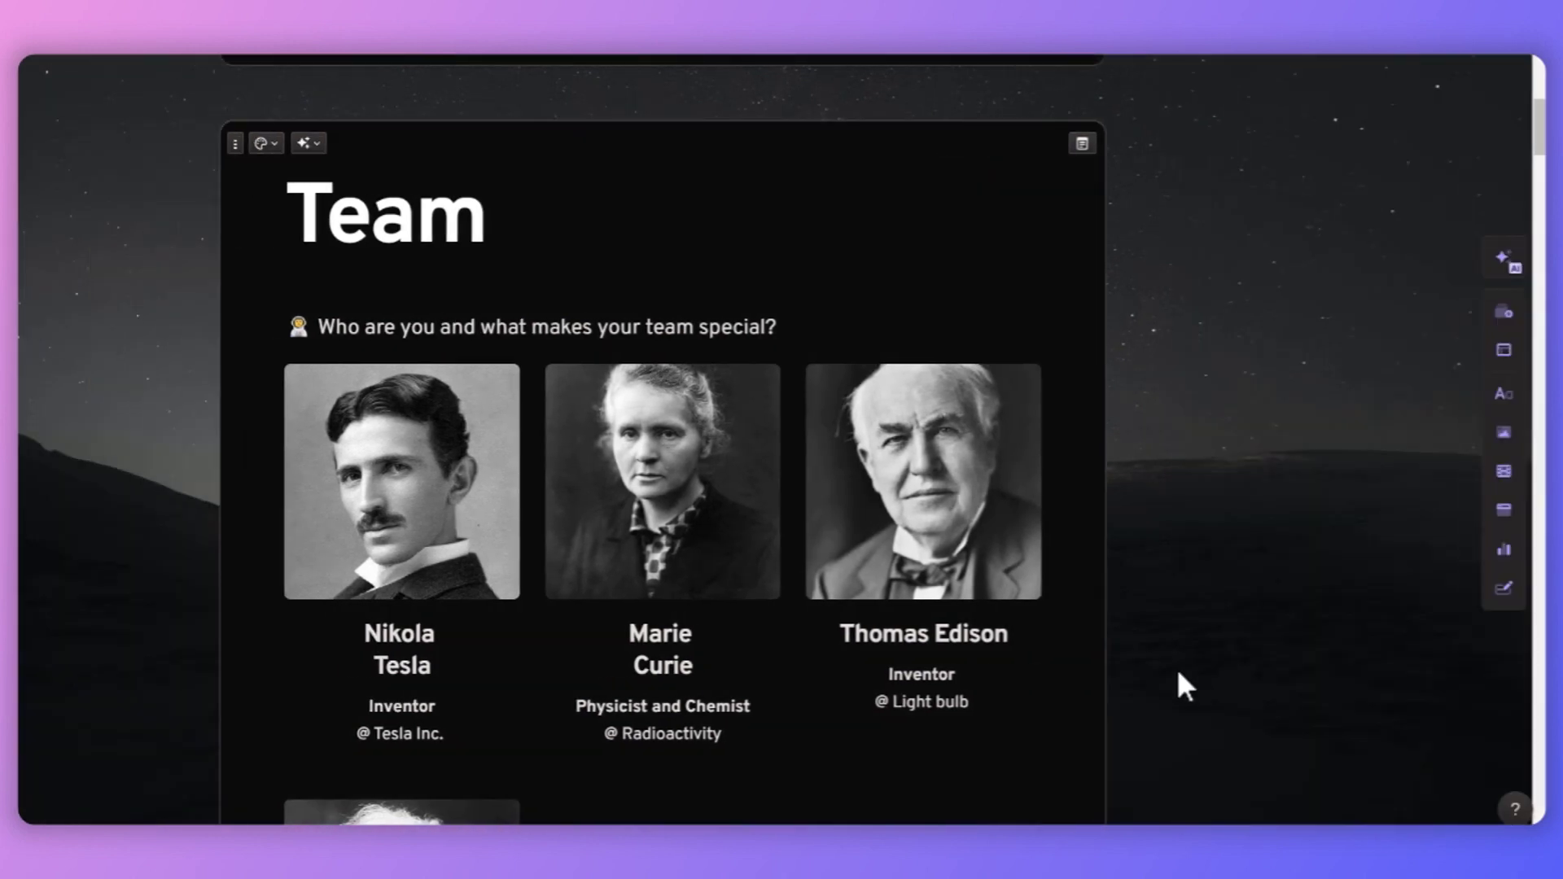
Step: Ask the AI assistant to 'Suggest relatable images' for the Team card
{"action": "left_click", "coordinate": [1505, 265]}
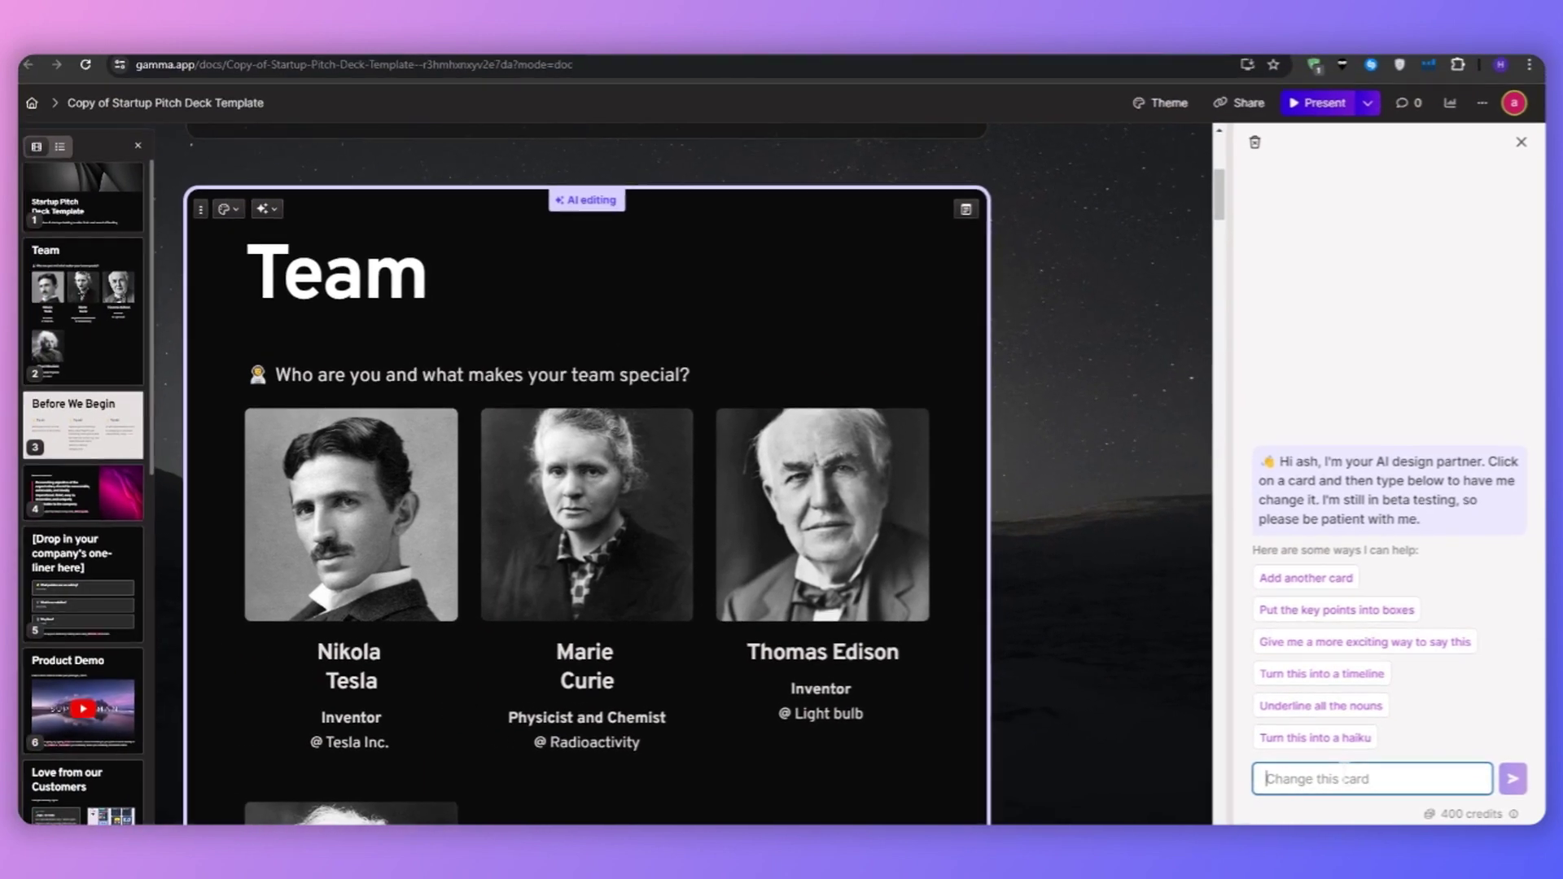
{"action": "type", "text": "Suggest relatable images"}
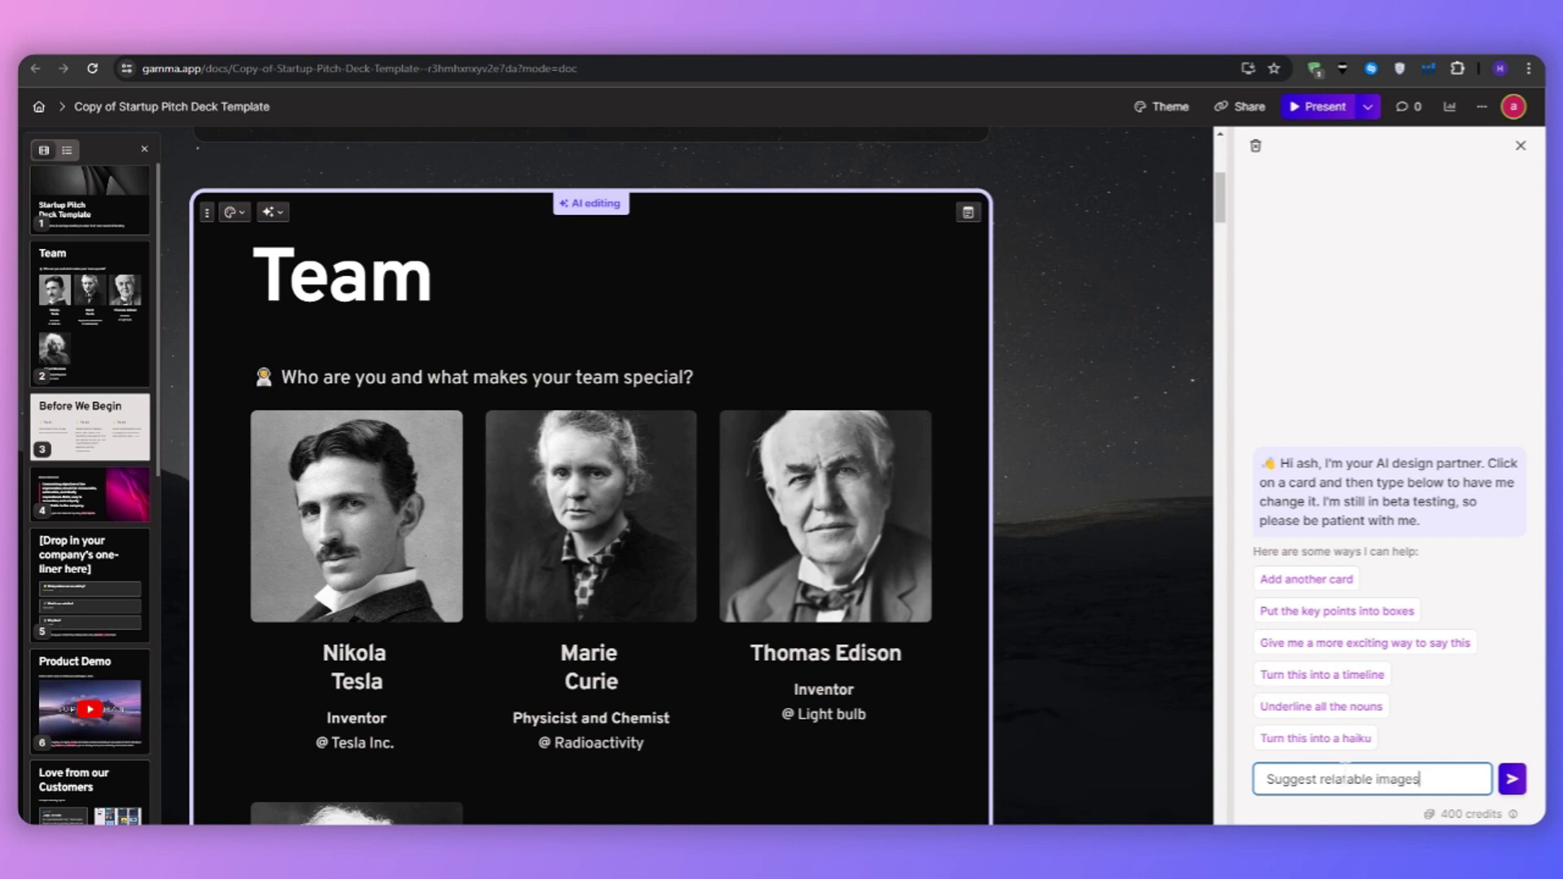
{"action": "key", "text": "Return"}
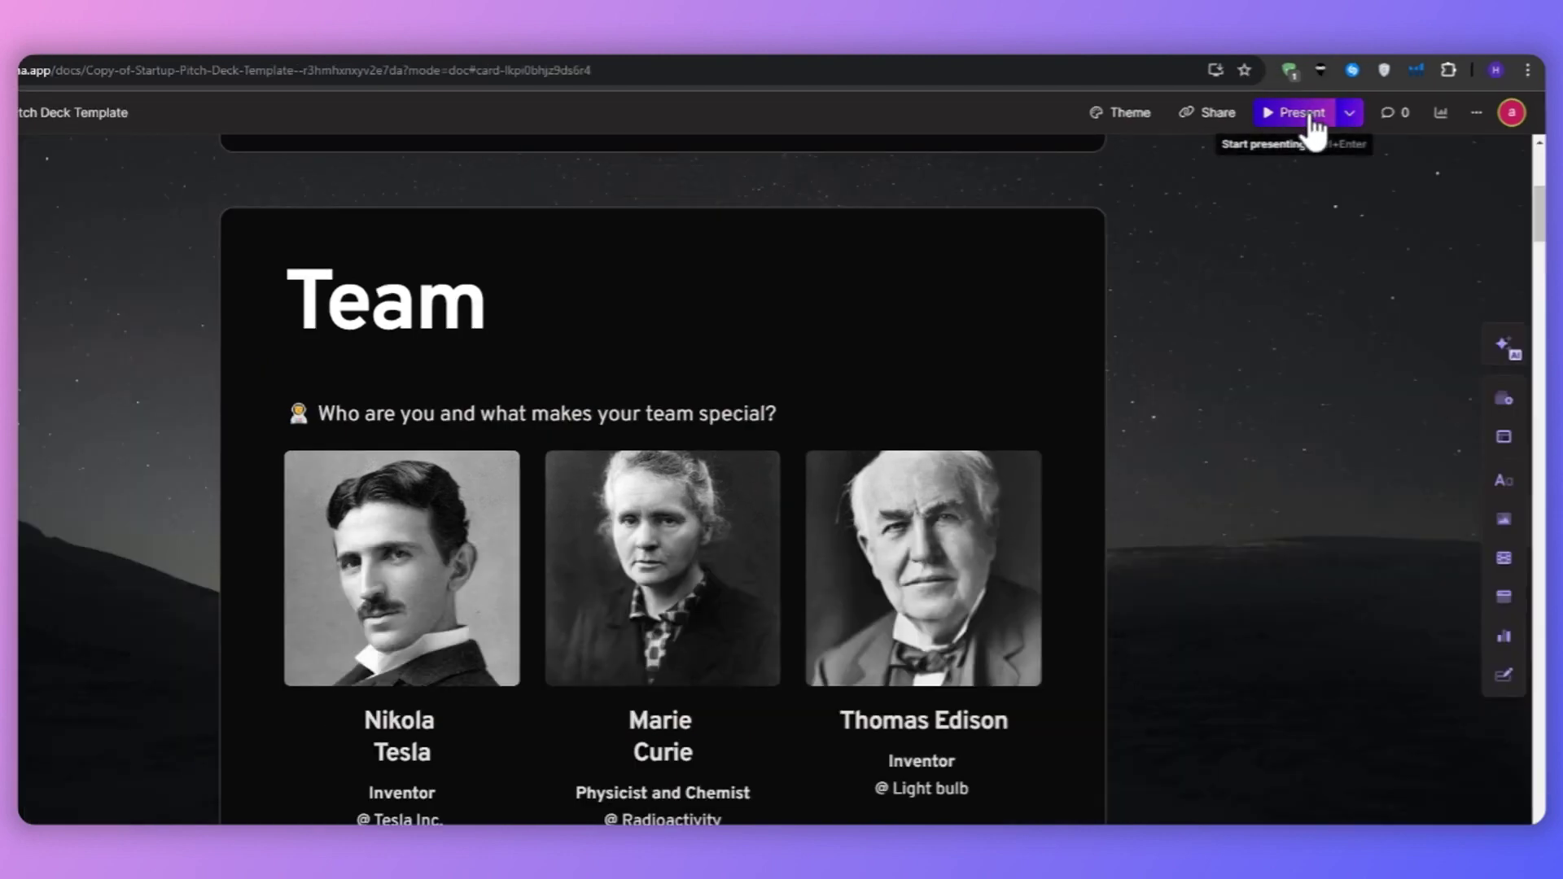
{"action": "left_click", "coordinate": [1306, 122]}
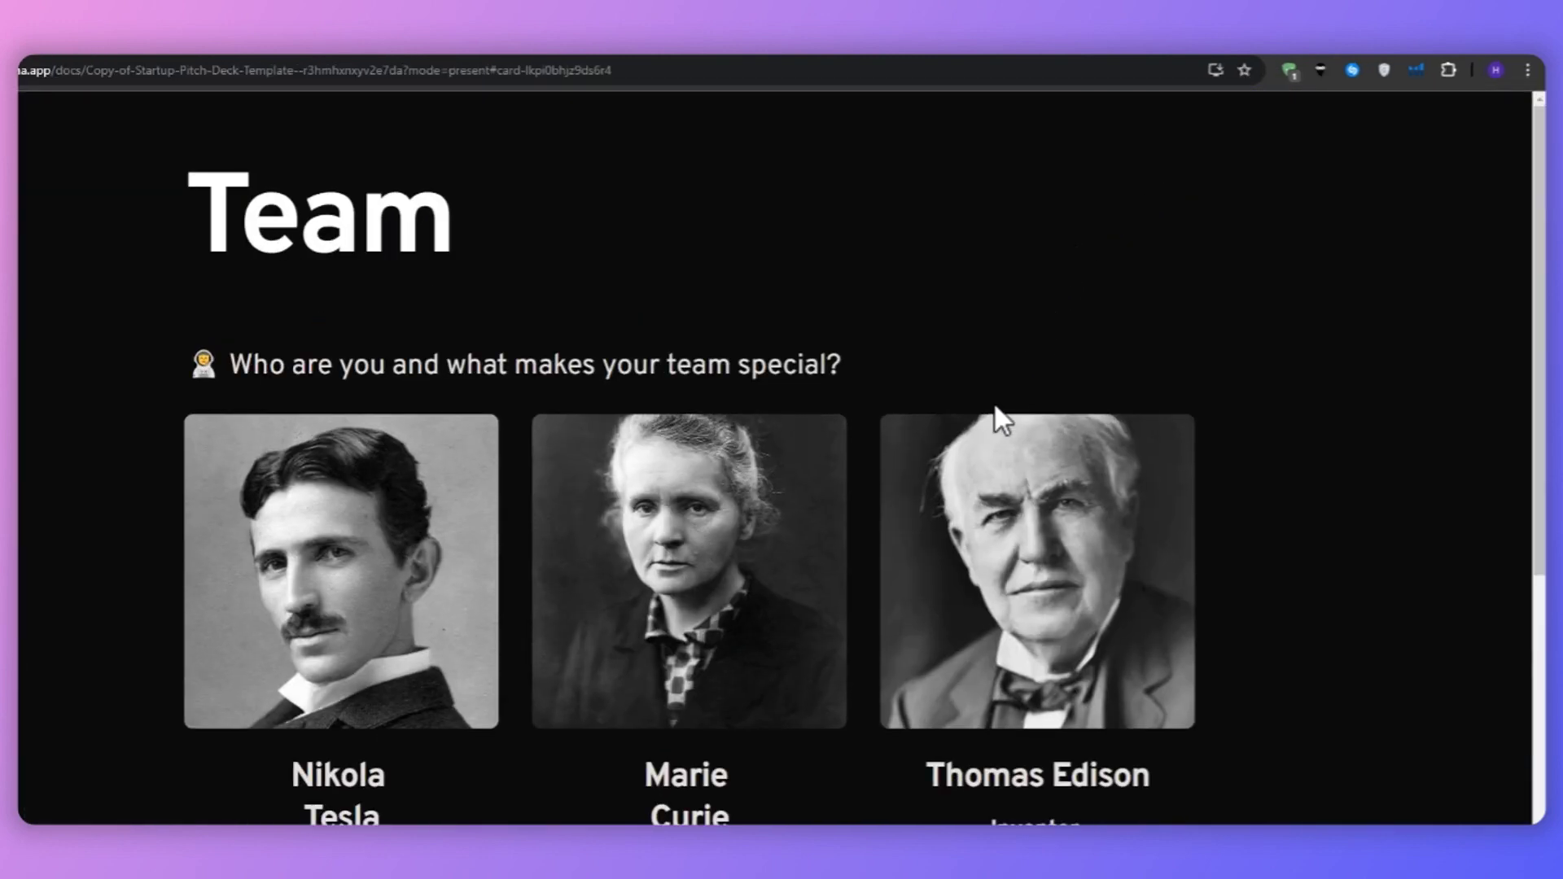
{"action": "mouse_move", "coordinate": [1180, 119]}
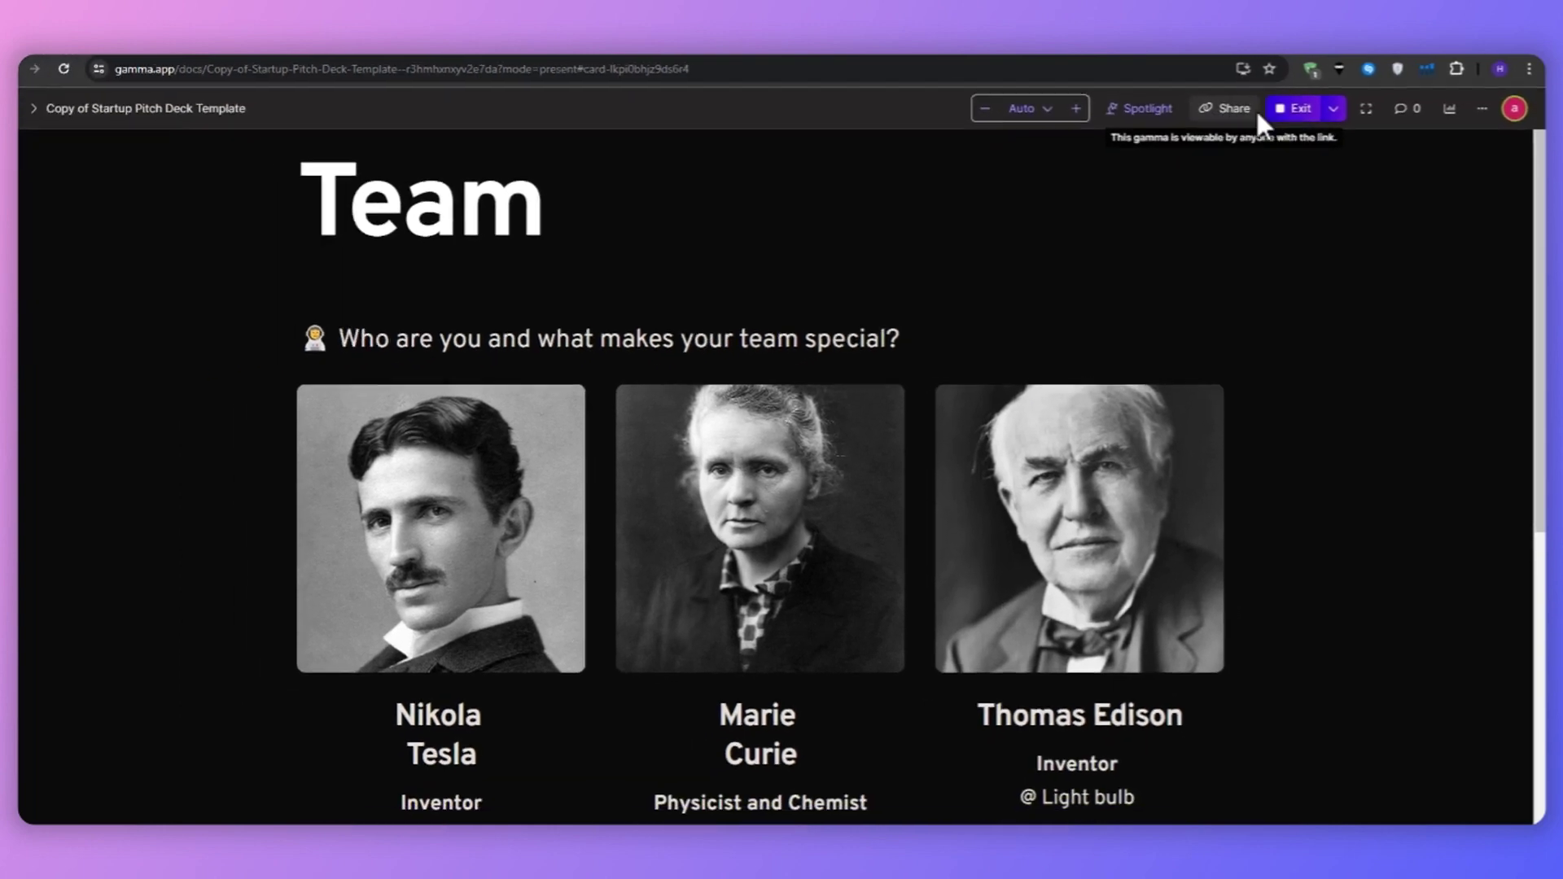
{"action": "left_click", "coordinate": [1293, 110]}
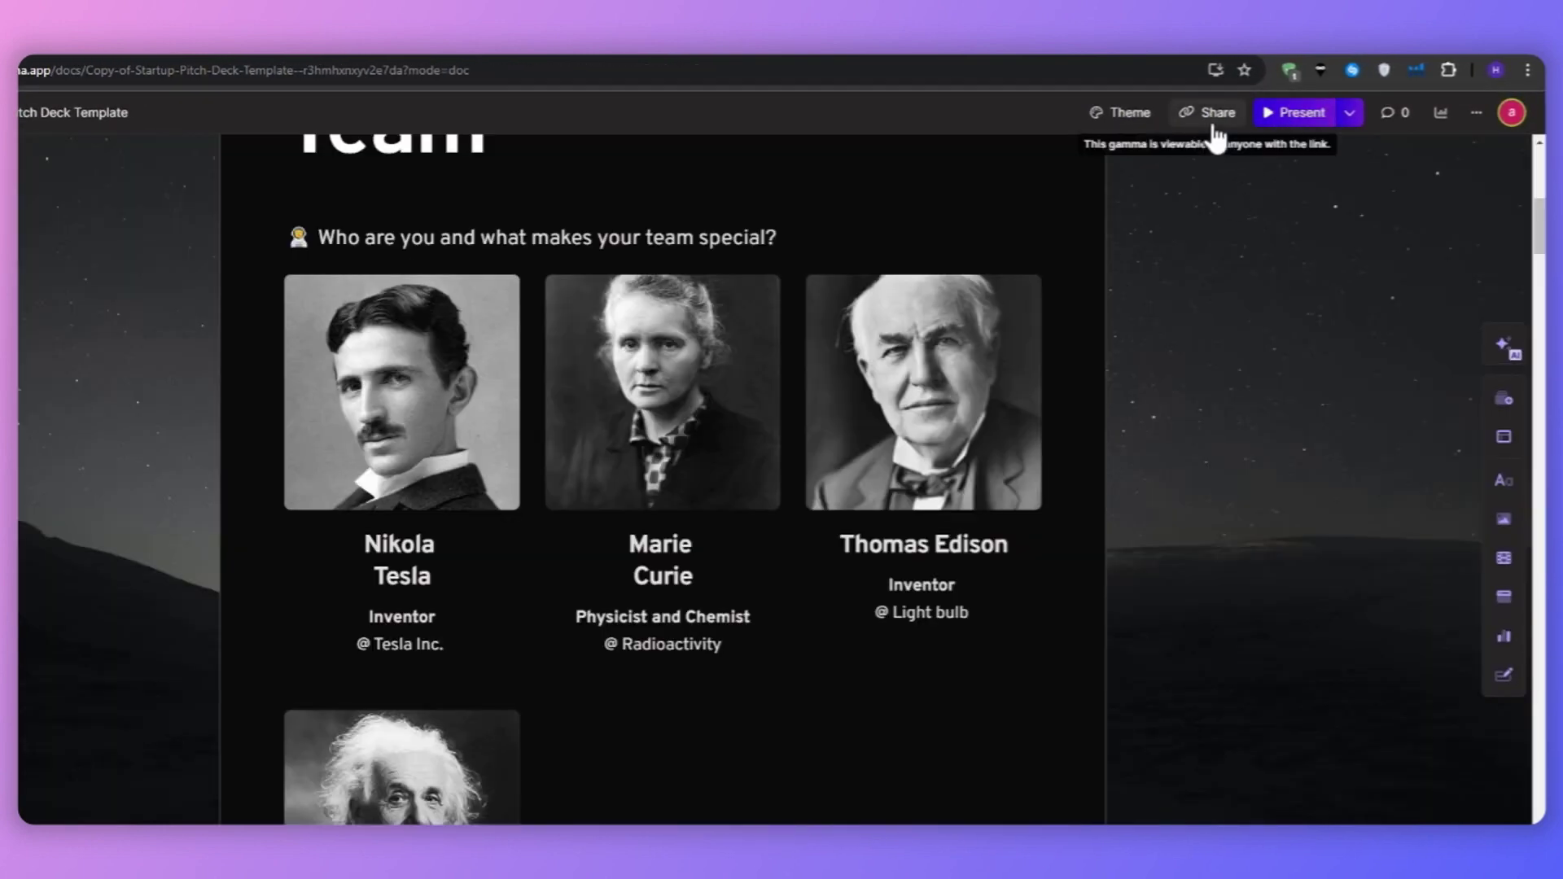
{"action": "left_click", "coordinate": [1213, 114]}
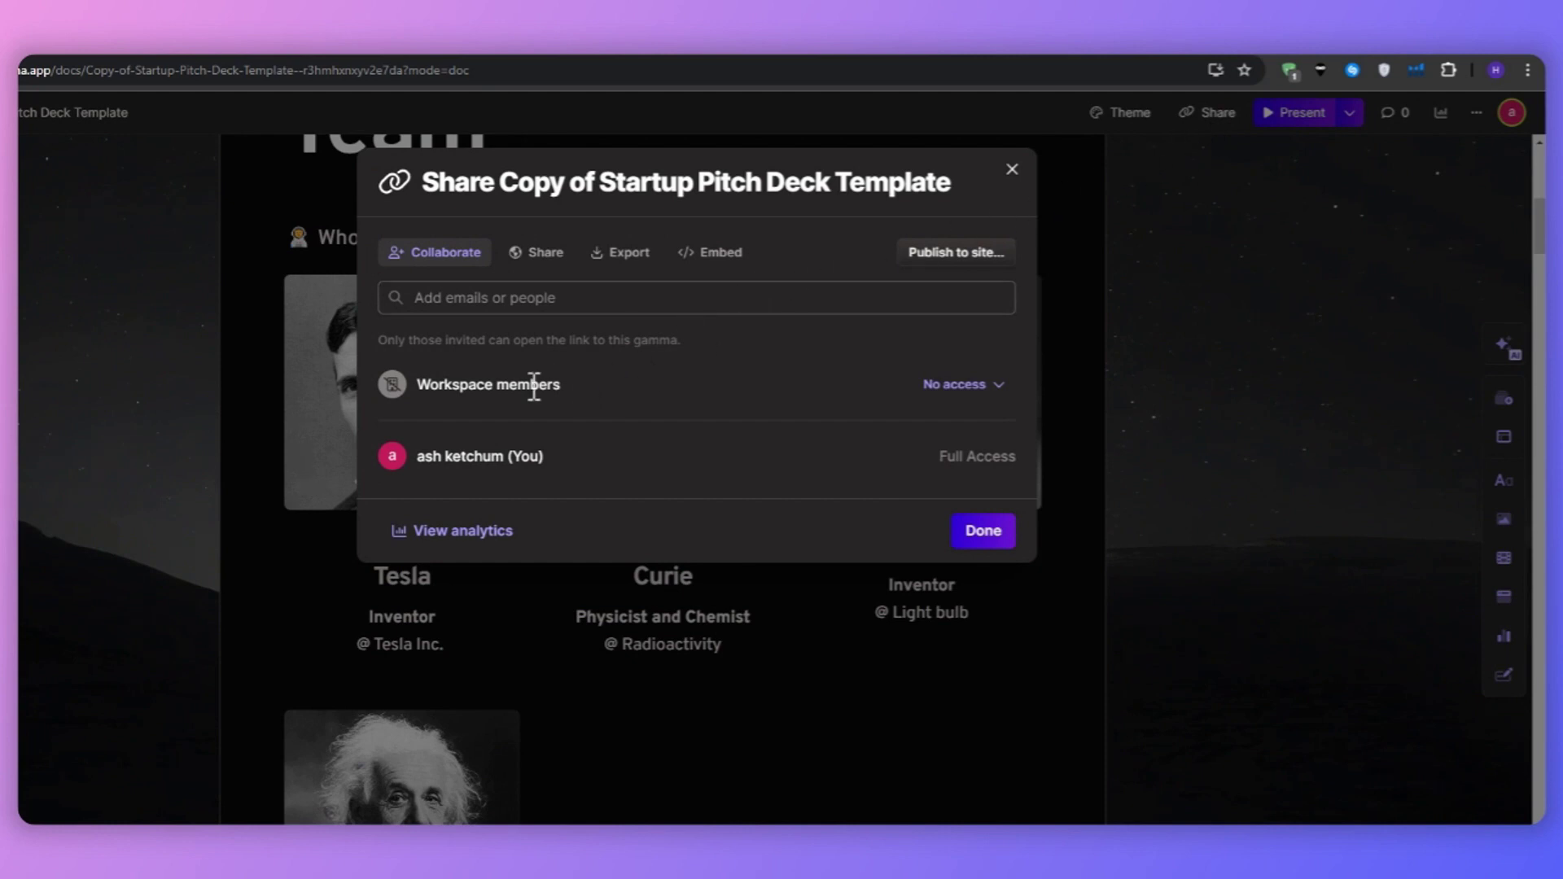
{"action": "left_click", "coordinate": [621, 254]}
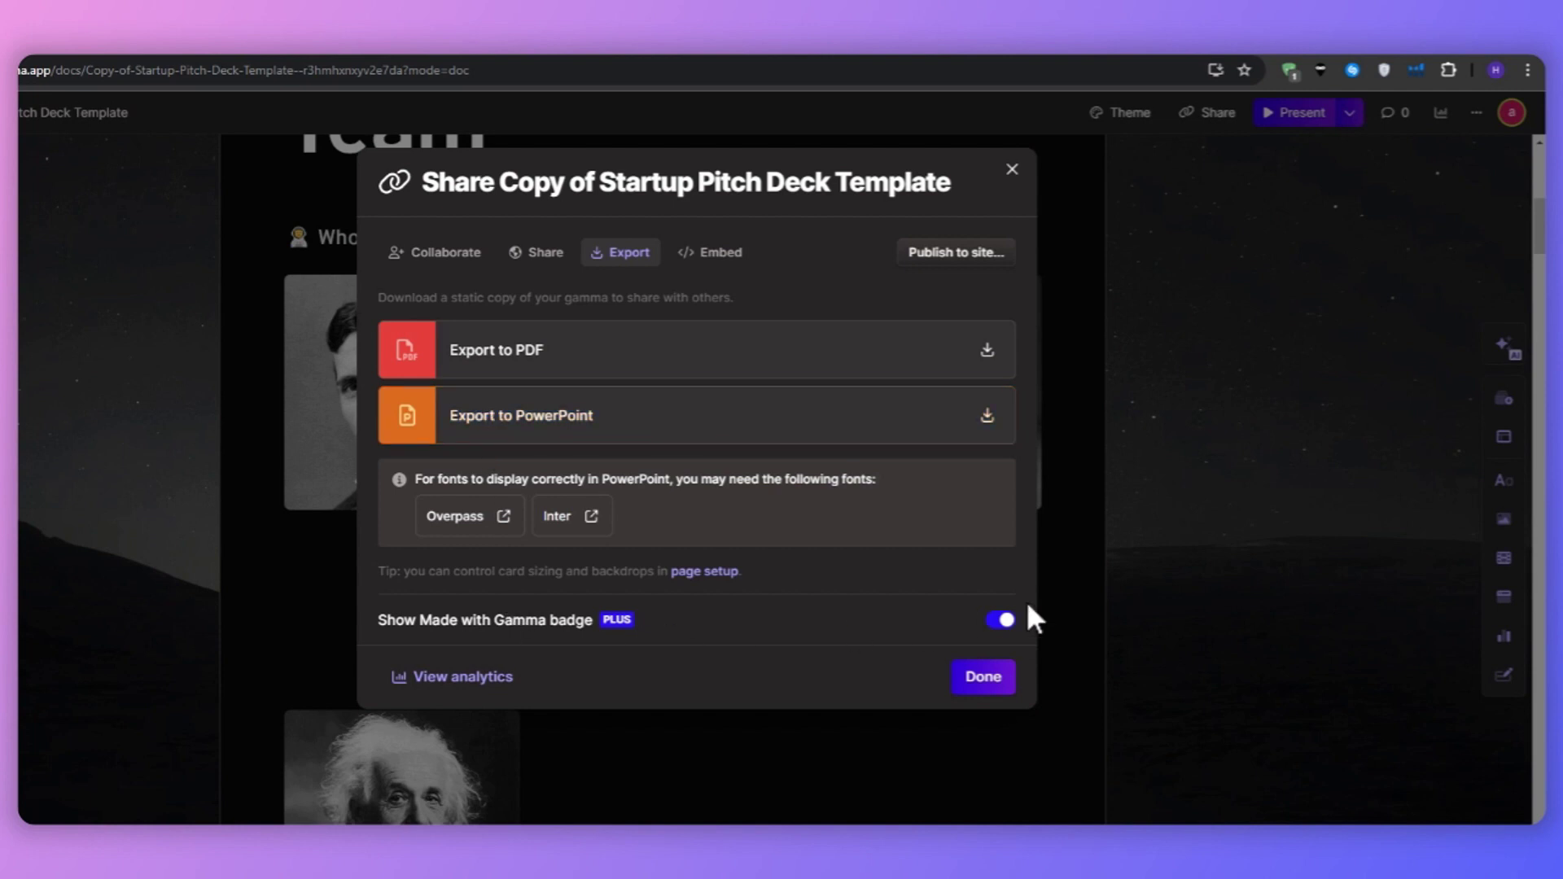
{"action": "left_click", "coordinate": [1120, 576]}
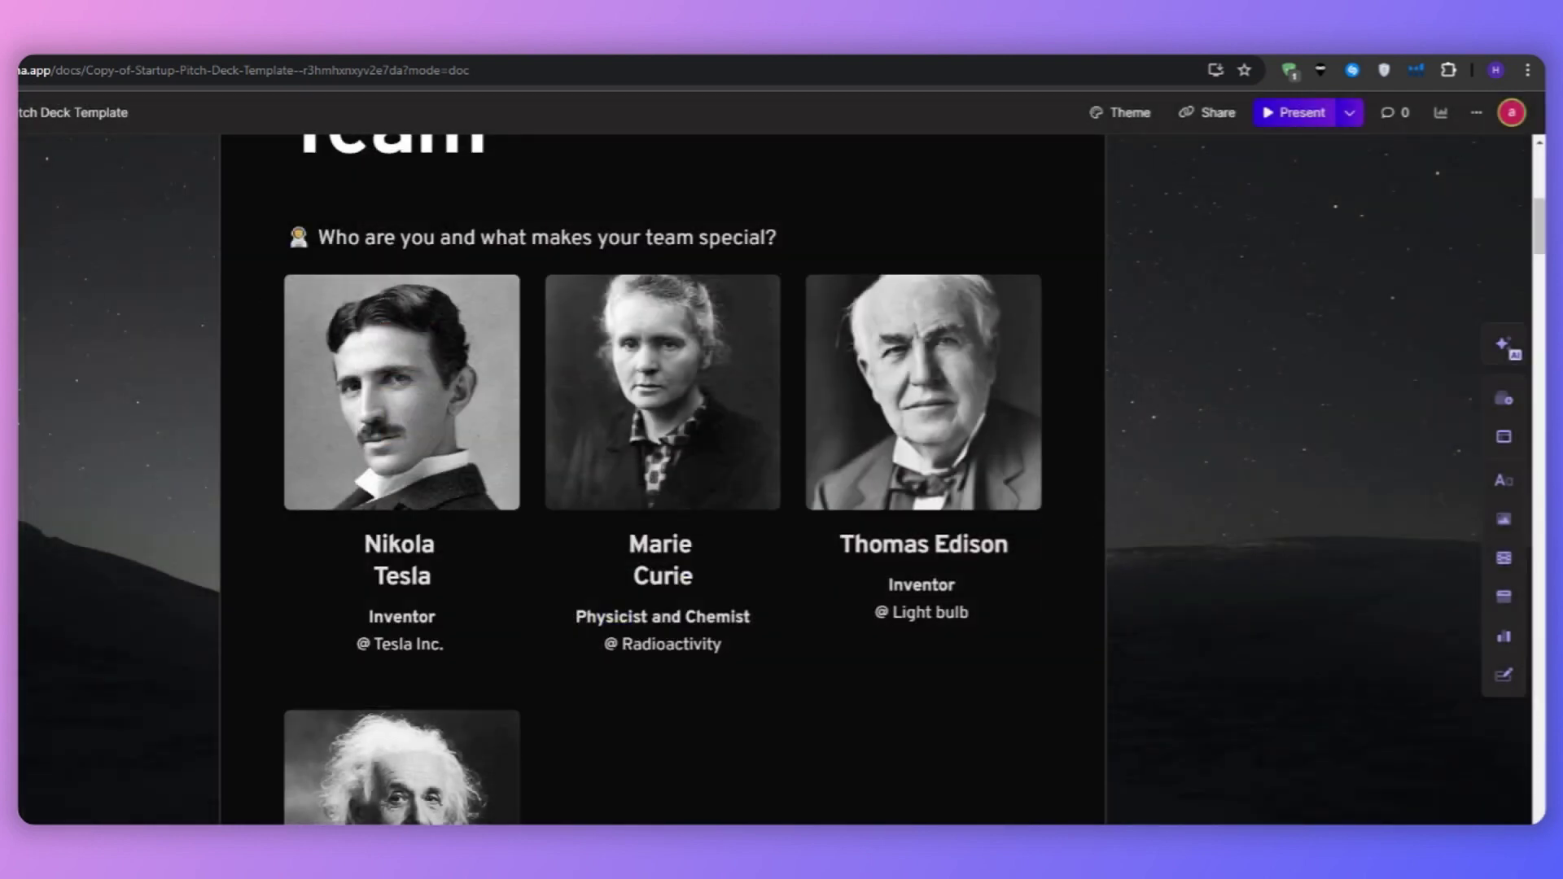
Step: Go back to the gammas dashboard, review the Plans and pricing overview, then dismiss it
{"action": "key", "text": "alt+Left"}
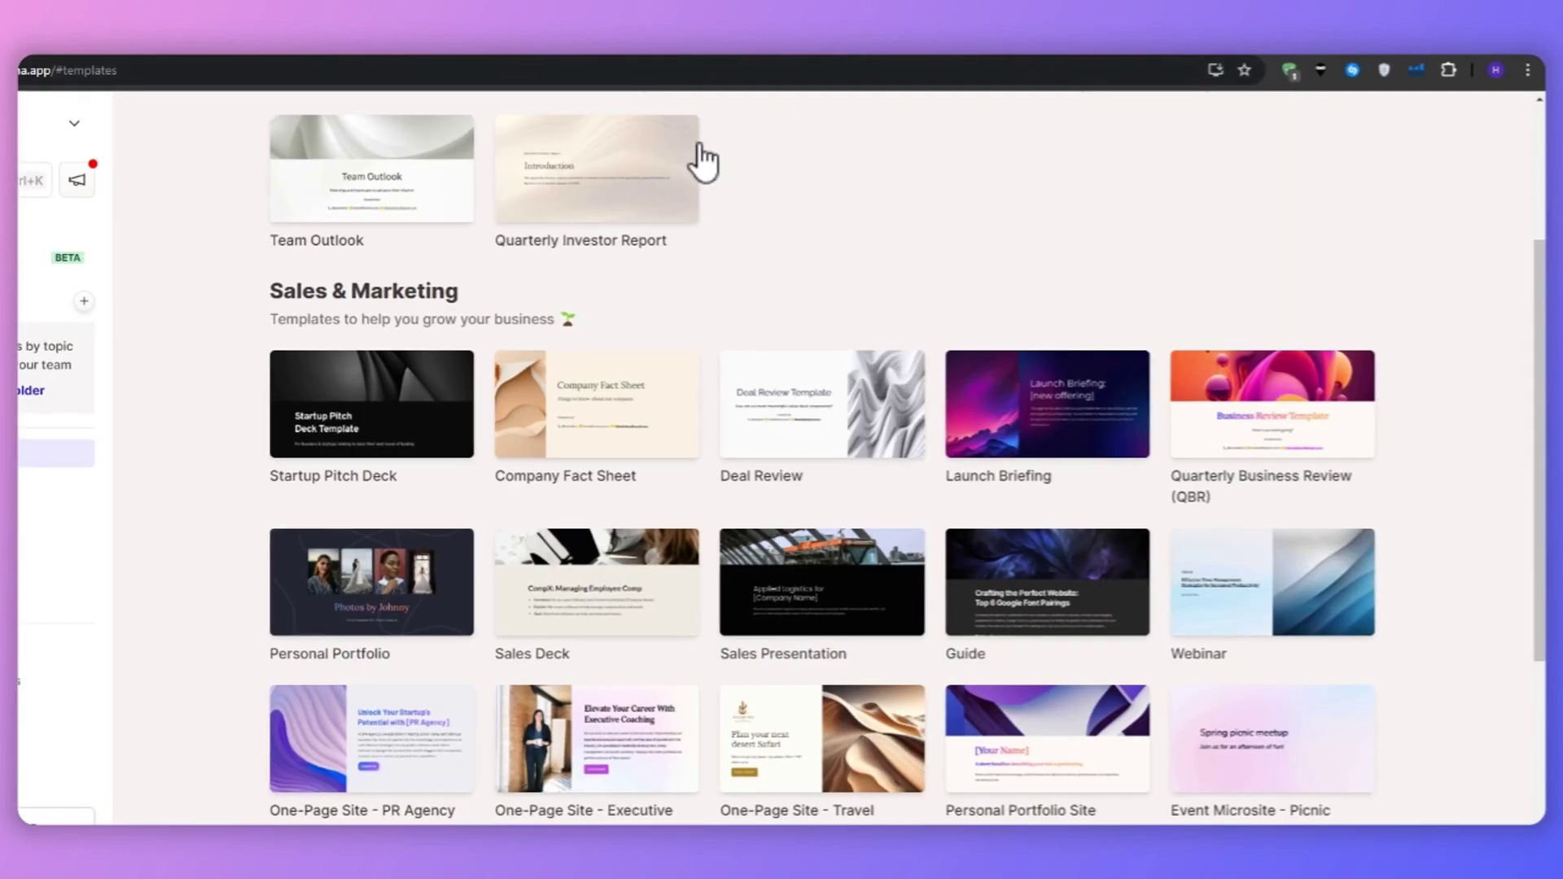
{"action": "scroll", "coordinate": [513, 272], "scroll_direction": "up", "scroll_amount": 1}
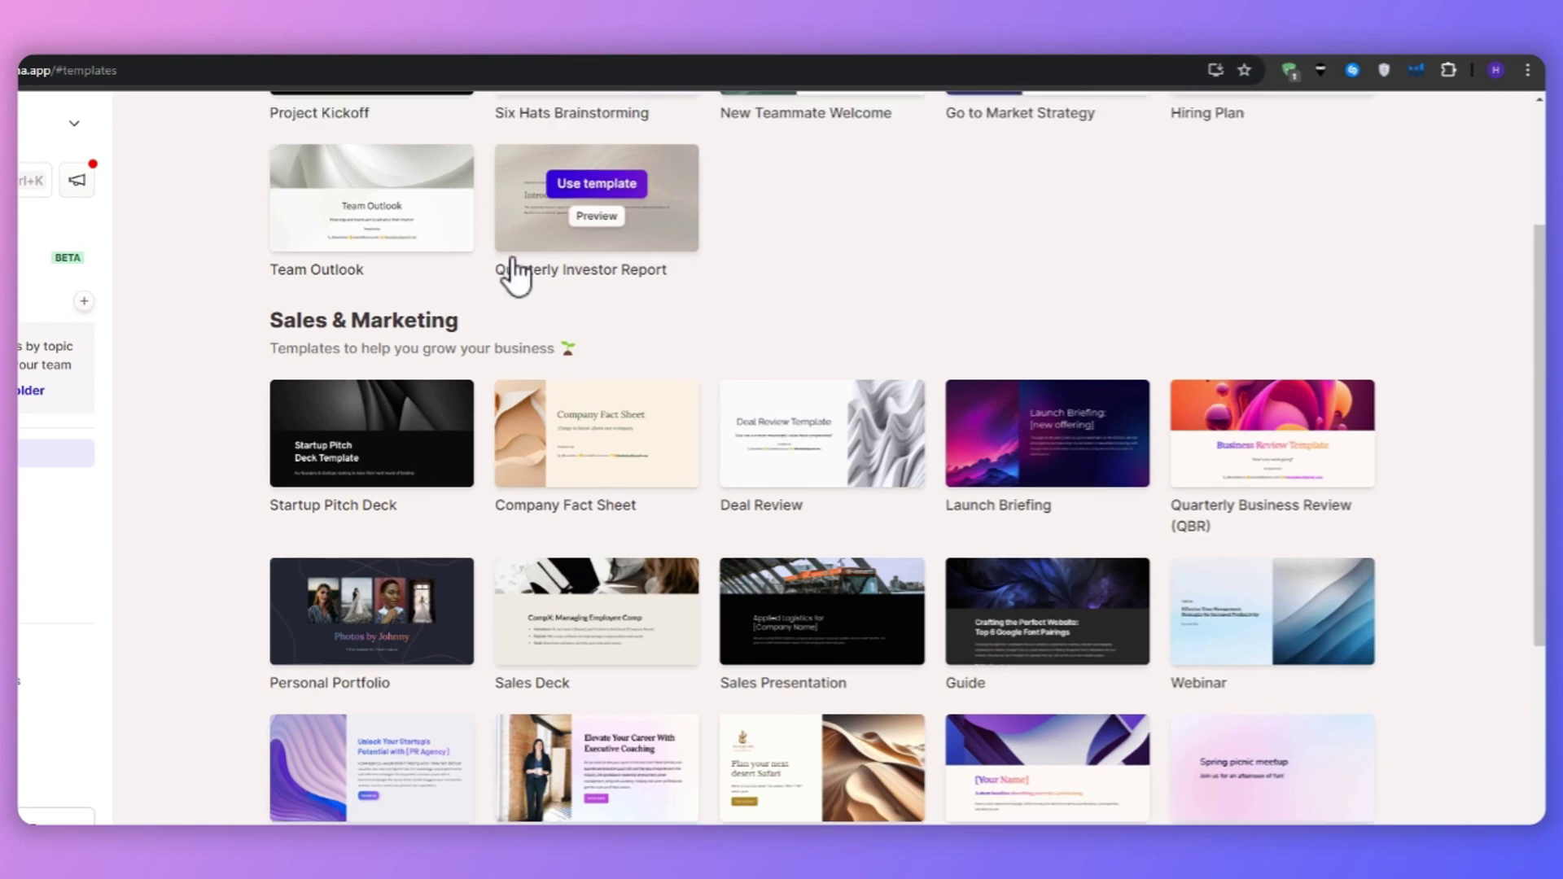
{"action": "scroll", "coordinate": [513, 272], "scroll_direction": "up", "scroll_amount": 3}
{"action": "left_click", "coordinate": [612, 314]}
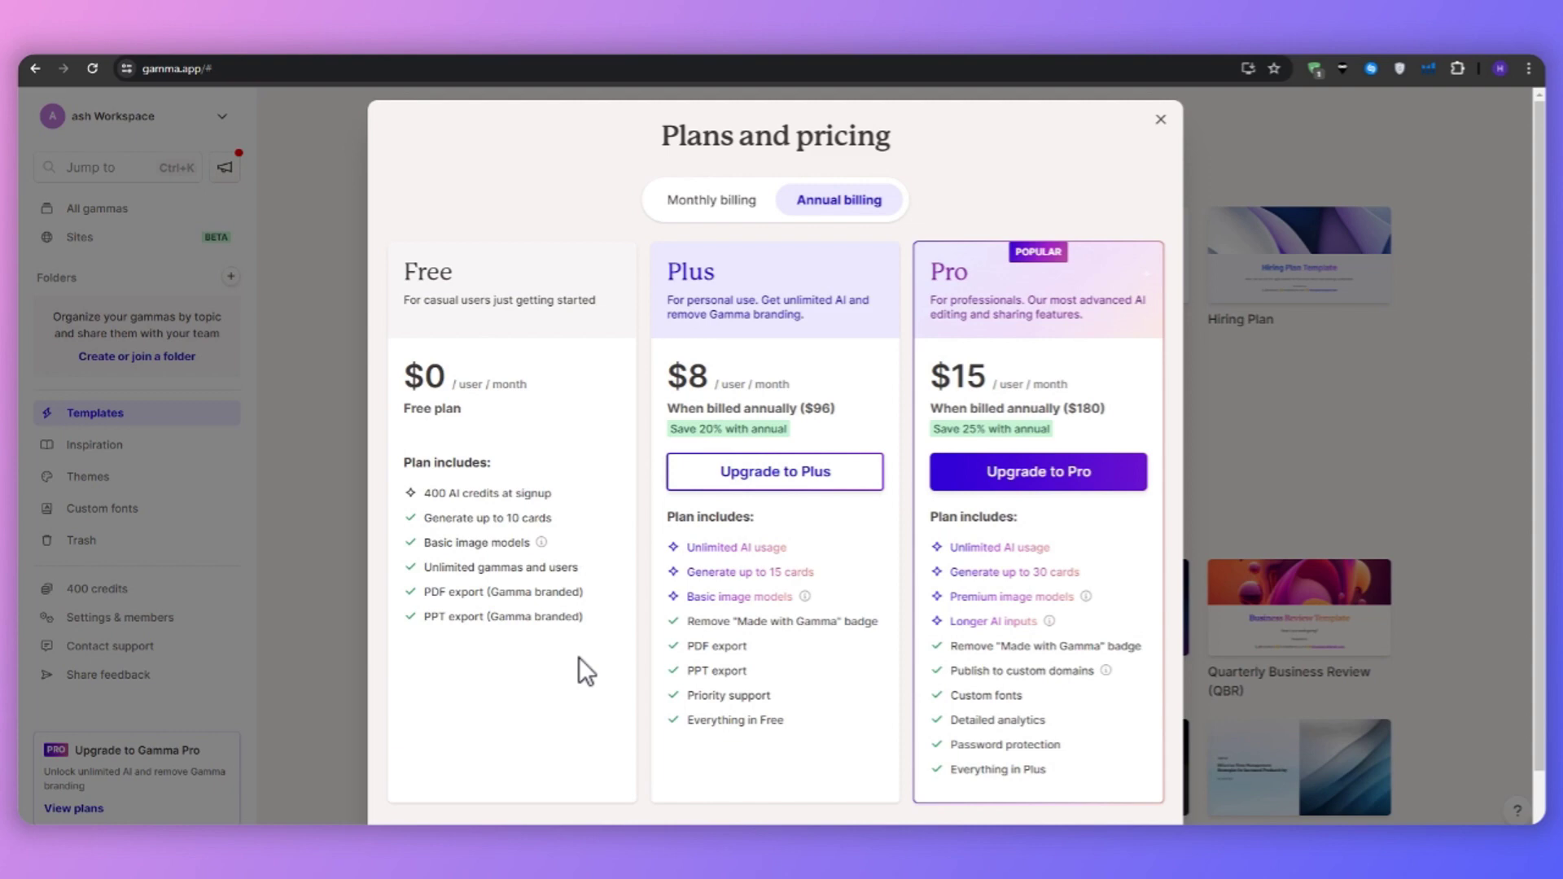
{"action": "left_click", "coordinate": [326, 415]}
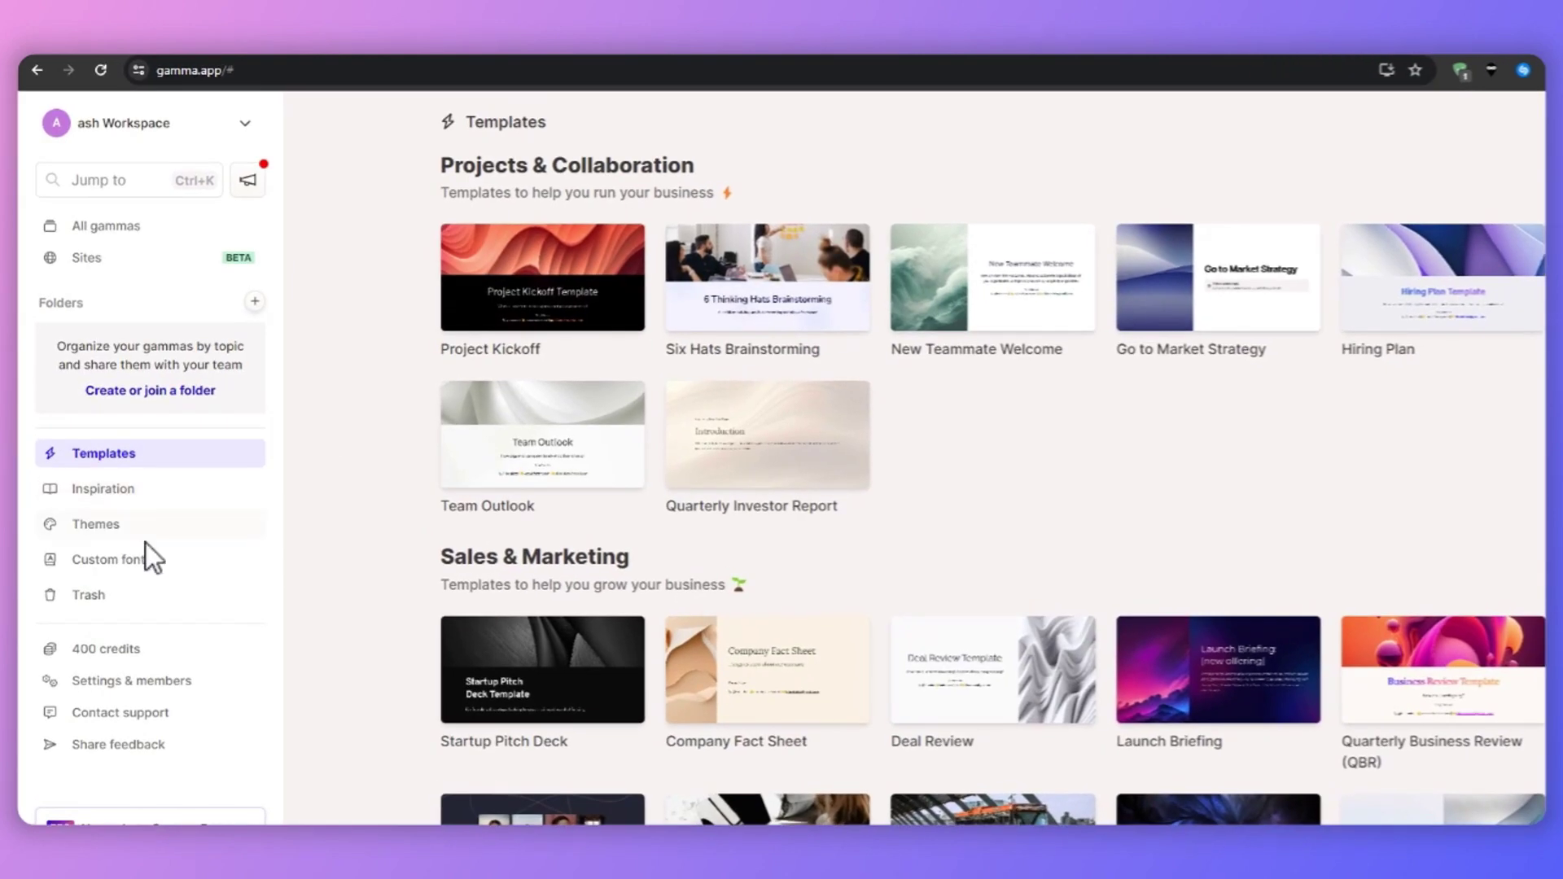
Step: Start a new custom theme, preview Nebulae, then base it on Creme instead
{"action": "left_click", "coordinate": [128, 524]}
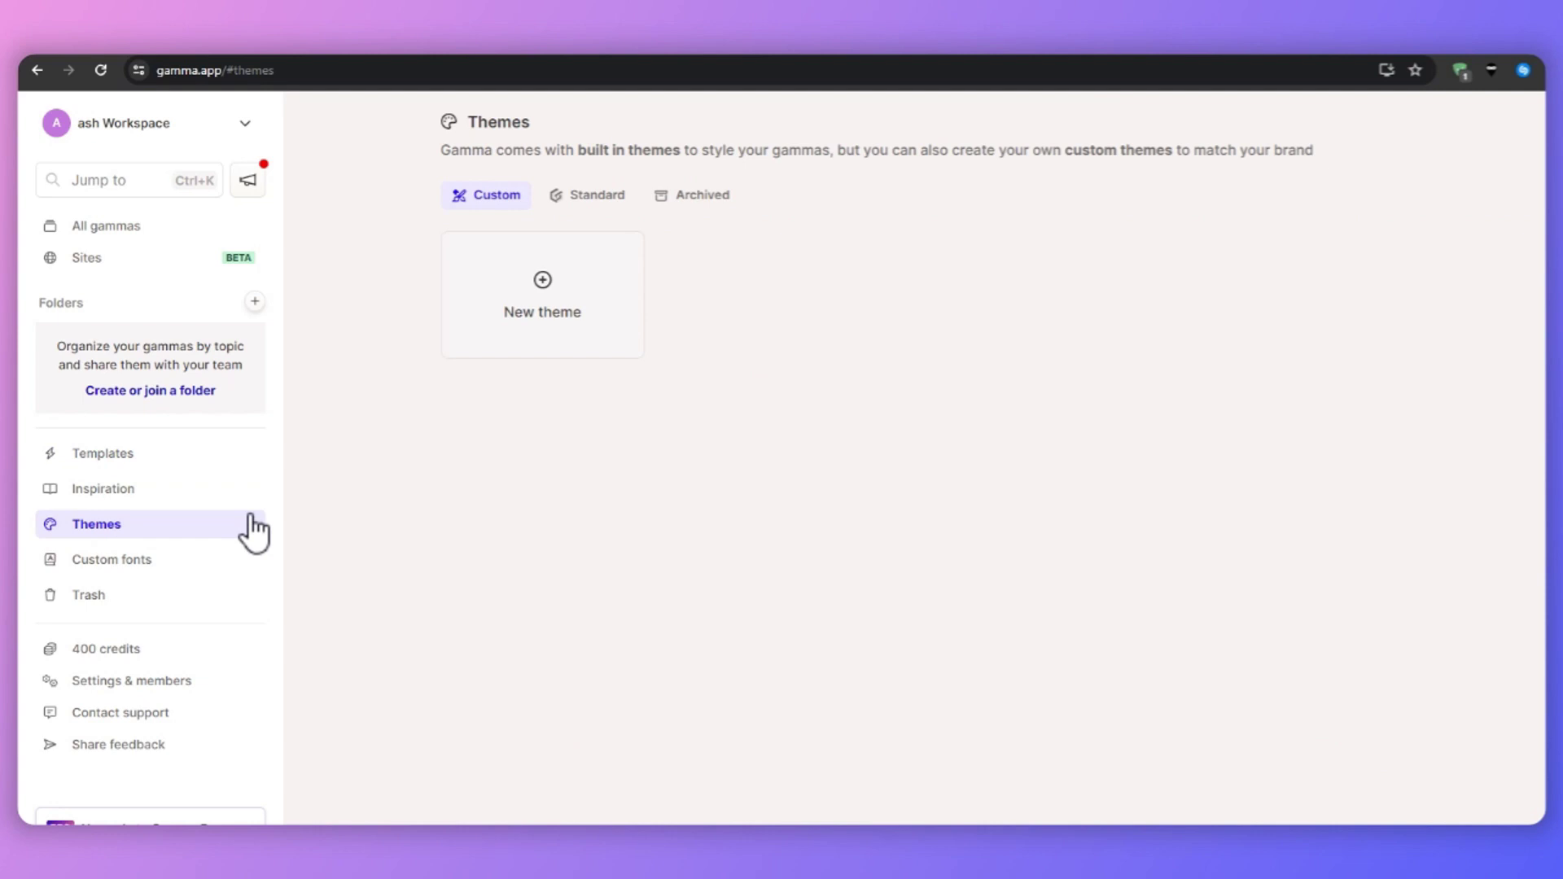
{"action": "left_click", "coordinate": [537, 306]}
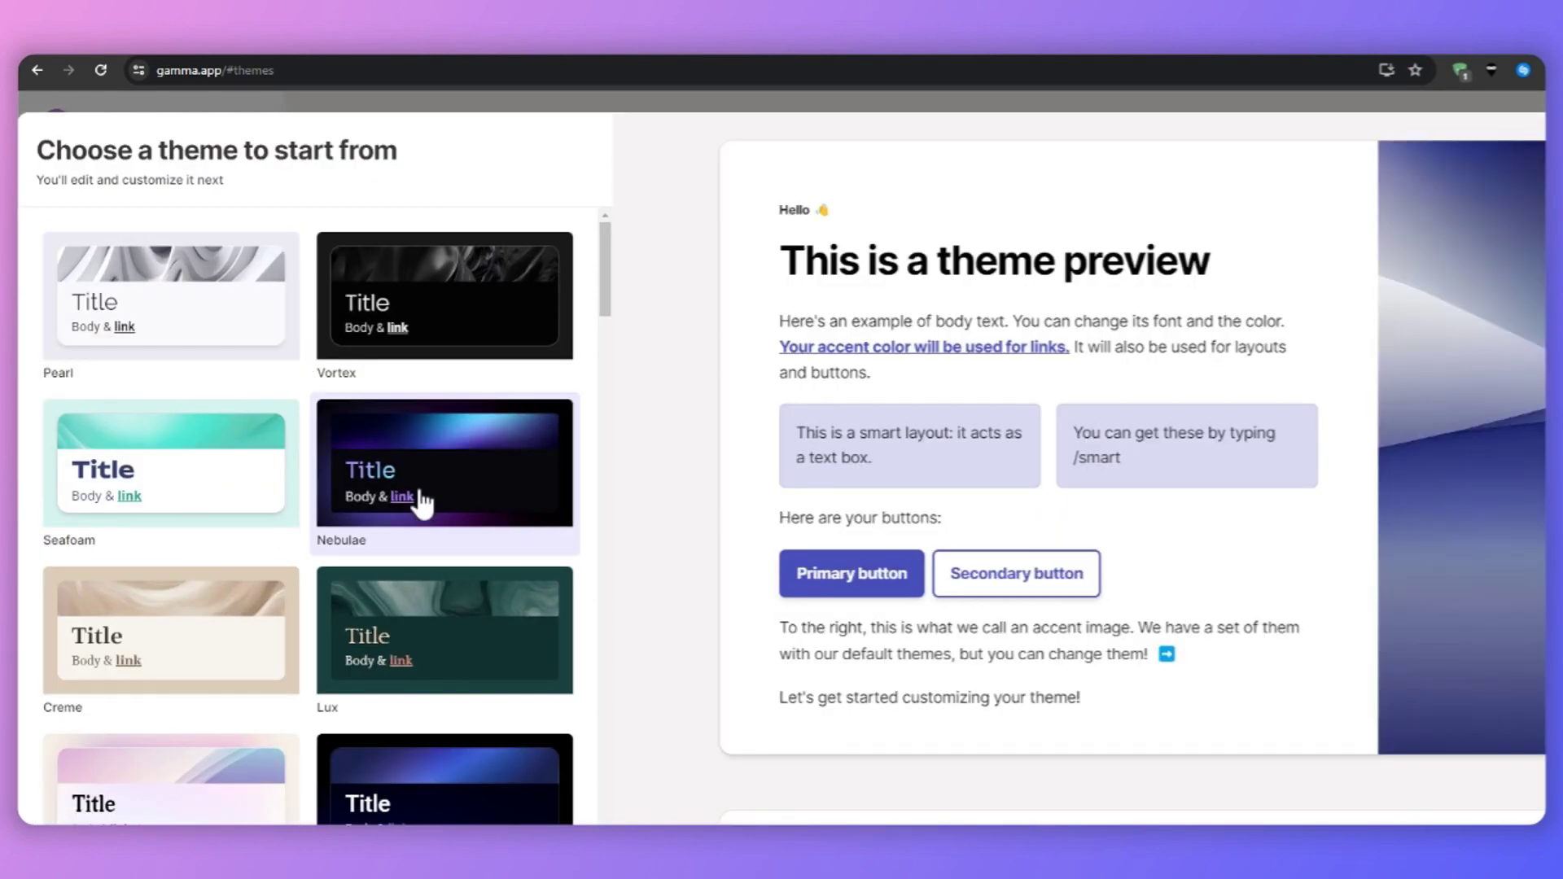
{"action": "left_click", "coordinate": [418, 498]}
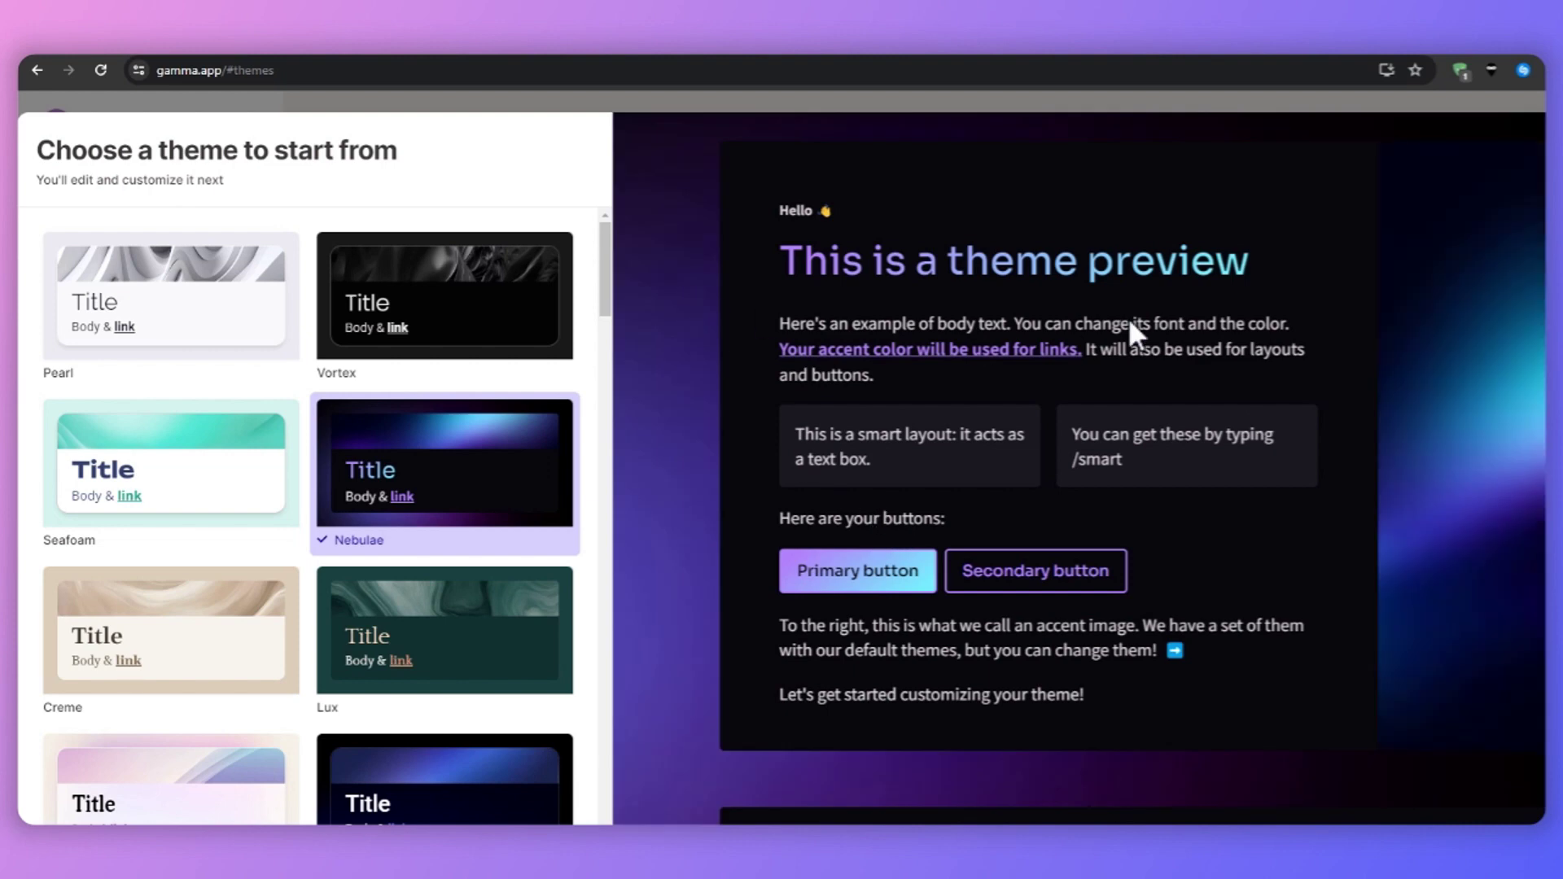
{"action": "scroll", "coordinate": [1037, 478], "scroll_direction": "down", "scroll_amount": 5}
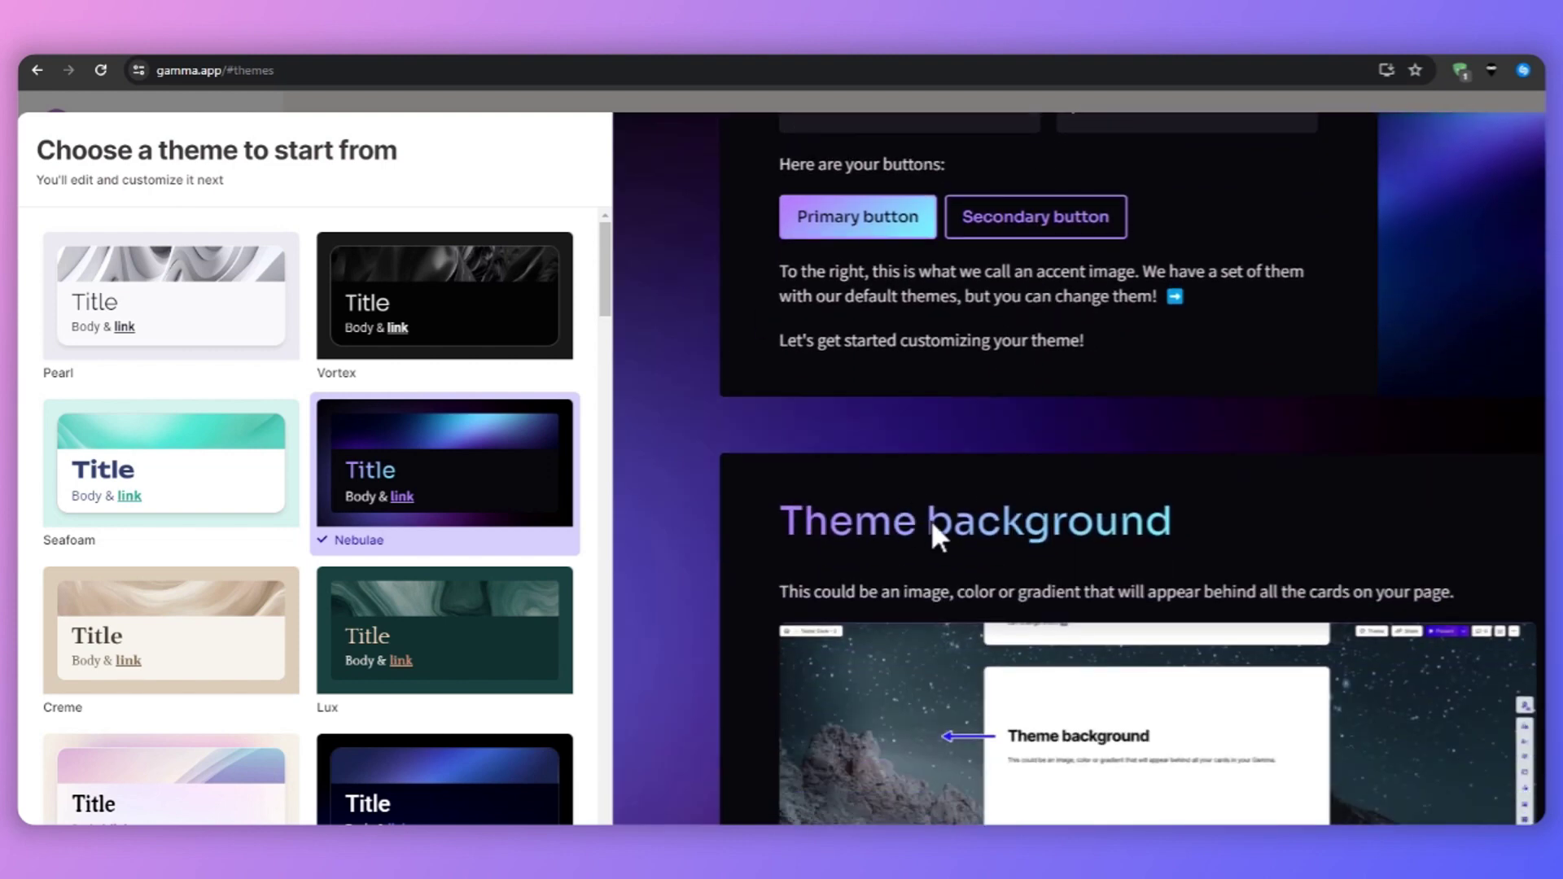
{"action": "scroll", "coordinate": [790, 497], "scroll_direction": "down", "scroll_amount": 3}
{"action": "scroll", "coordinate": [783, 494], "scroll_direction": "down", "scroll_amount": 5}
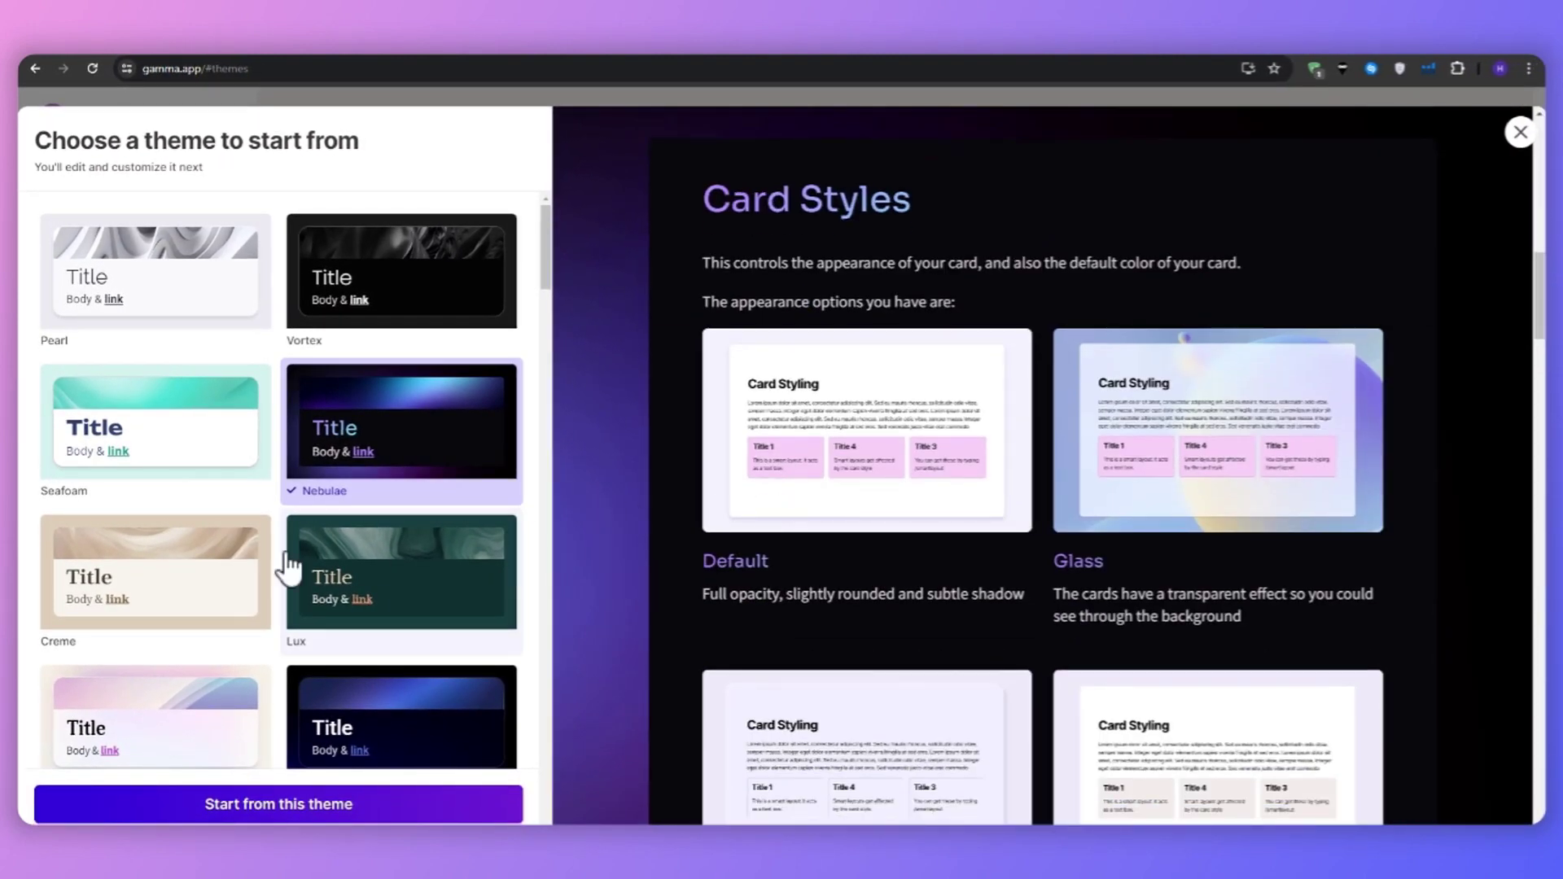
{"action": "left_click", "coordinate": [85, 594]}
{"action": "scroll", "coordinate": [802, 420], "scroll_direction": "down", "scroll_amount": 5}
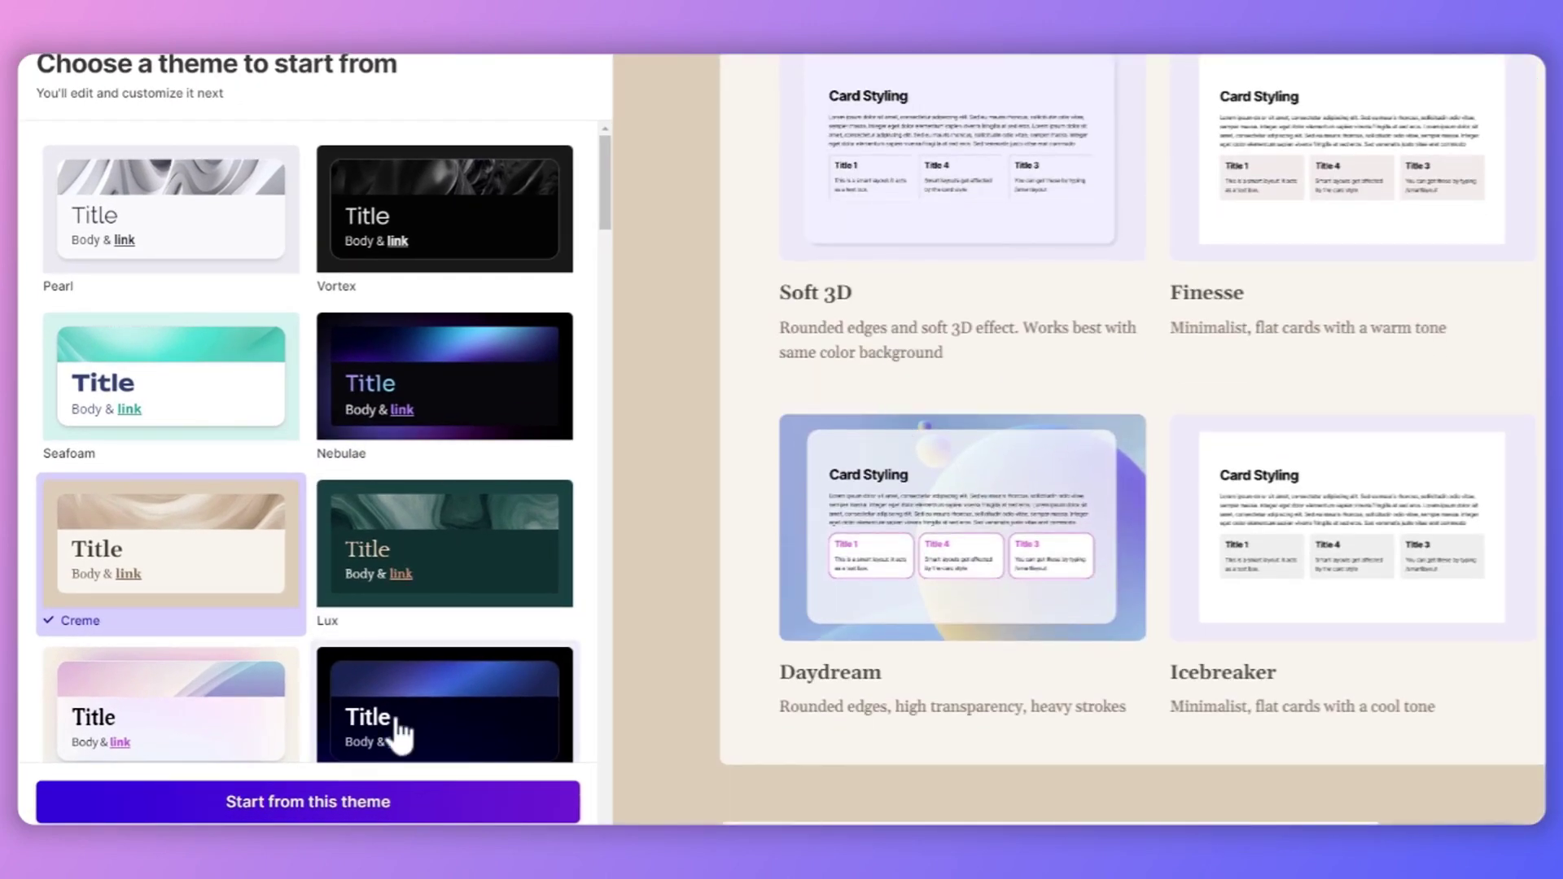
{"action": "left_click", "coordinate": [359, 802]}
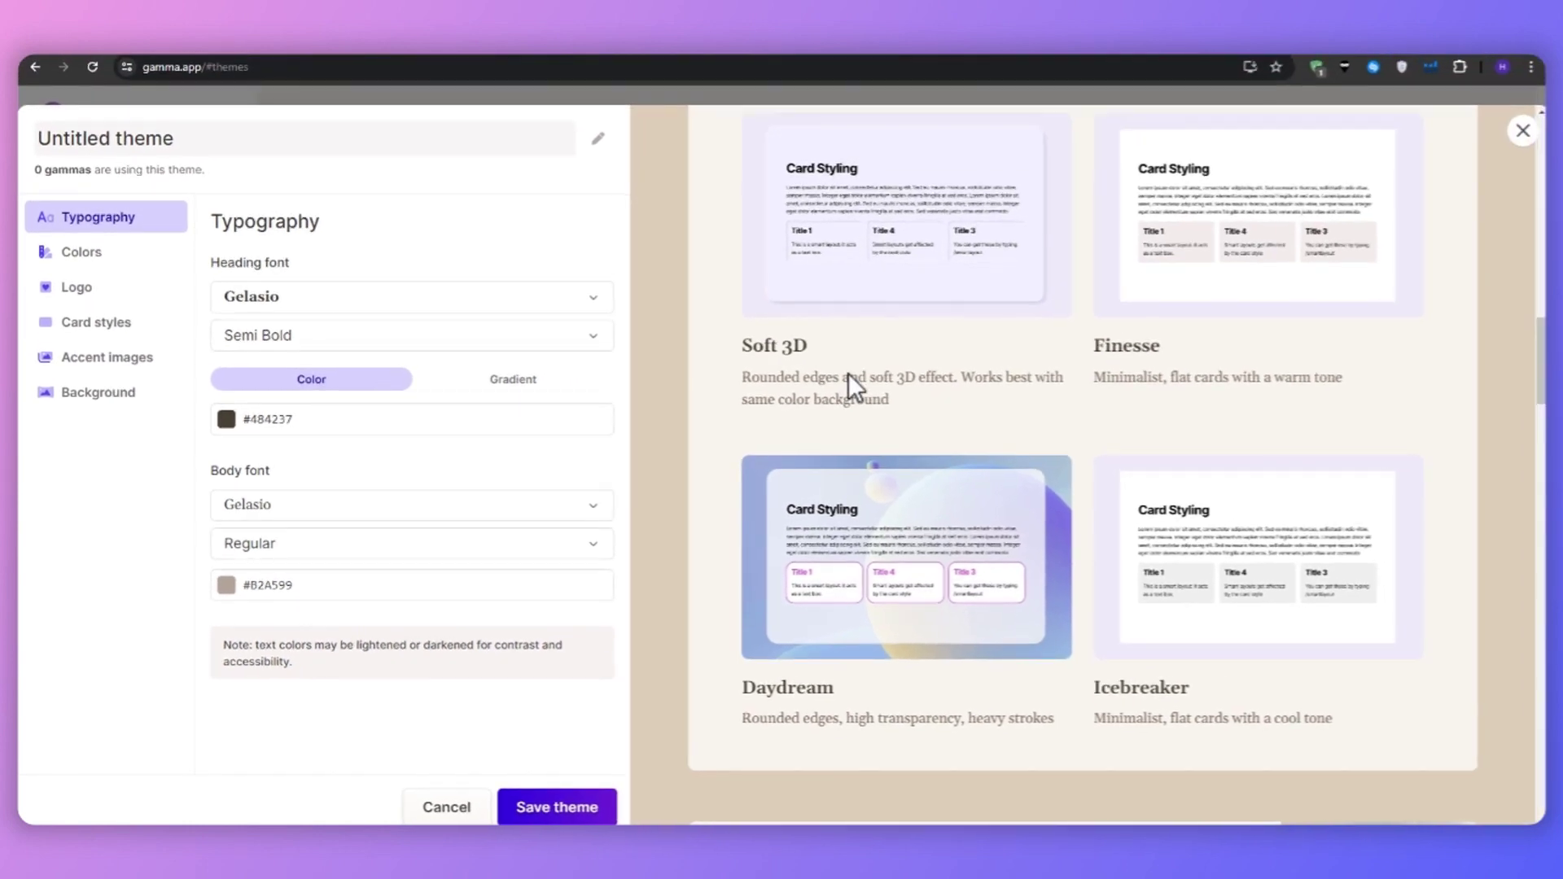
Step: Save the Creme-based Untitled theme and reopen its card from Custom themes to review it
{"action": "scroll", "coordinate": [944, 367], "scroll_direction": "down", "scroll_amount": 5}
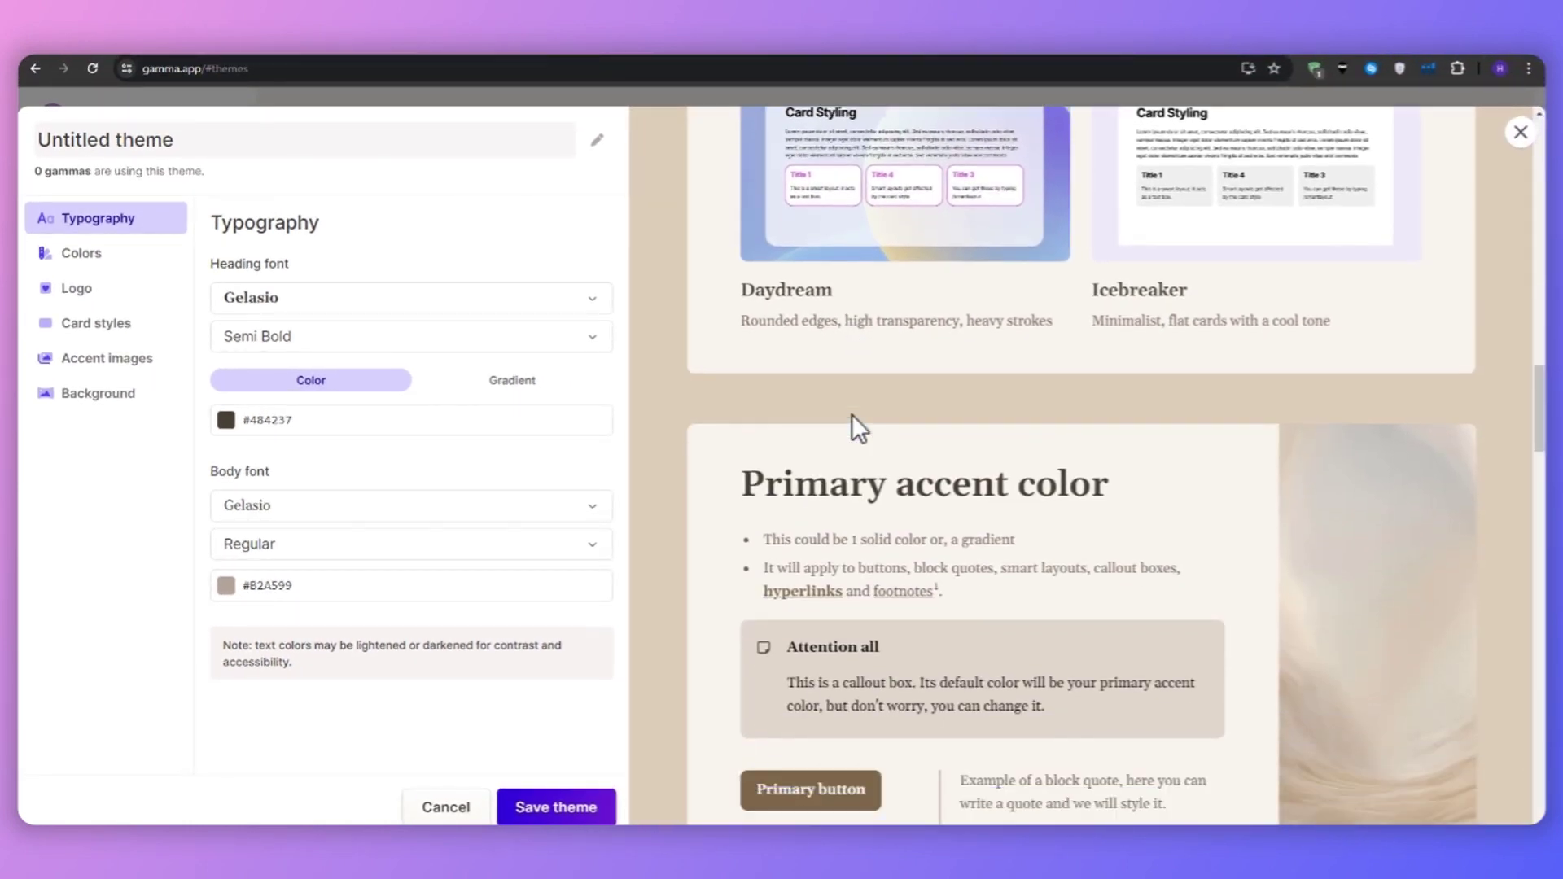
{"action": "scroll", "coordinate": [851, 413], "scroll_direction": "up", "scroll_amount": 10}
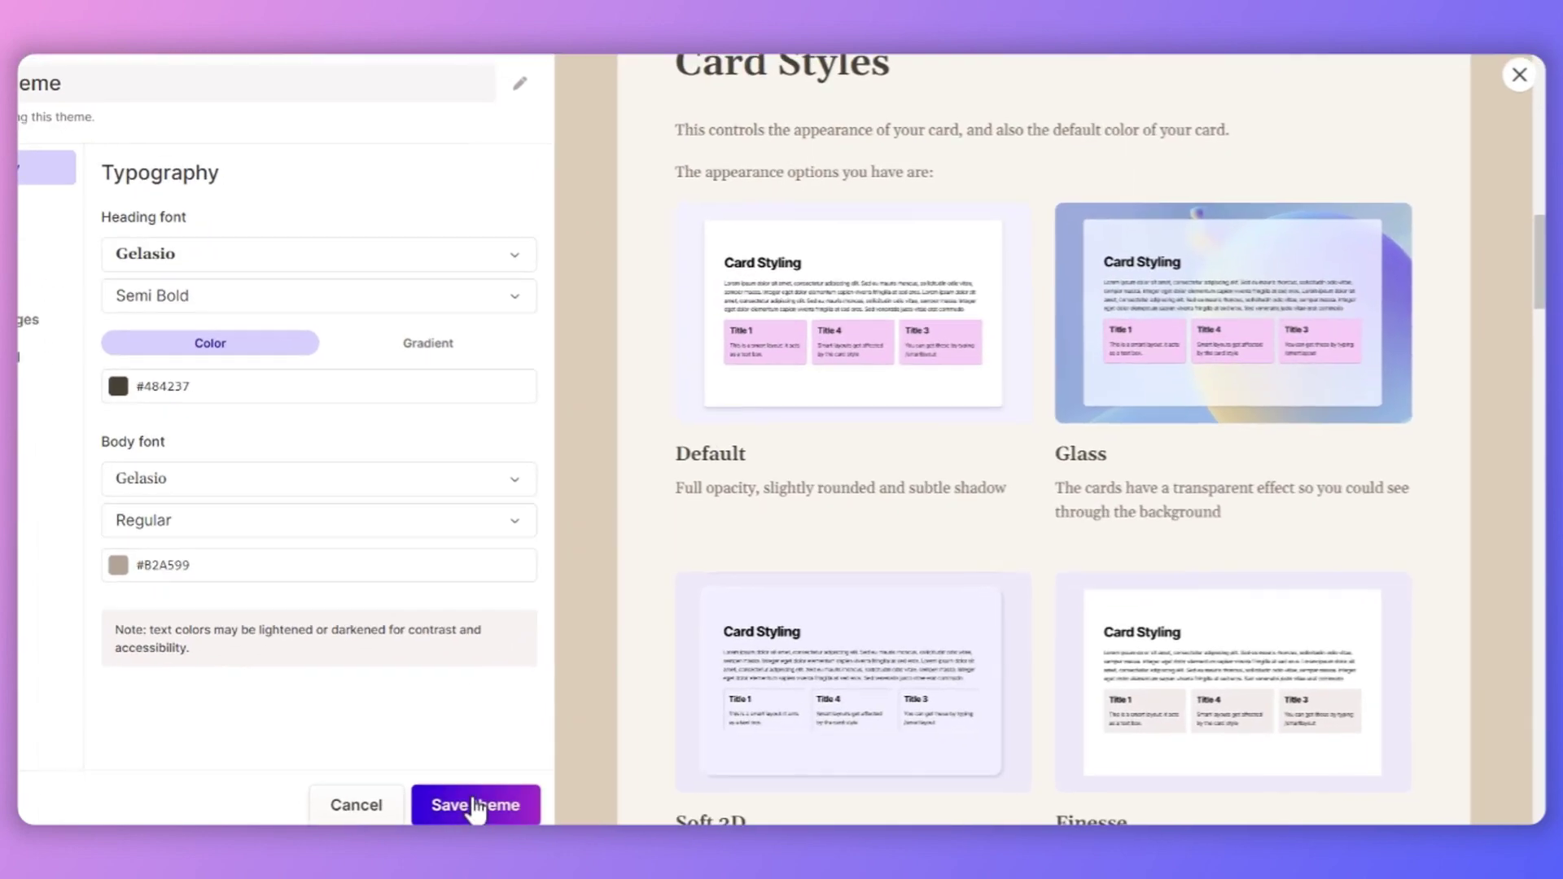
{"action": "left_click", "coordinate": [554, 794]}
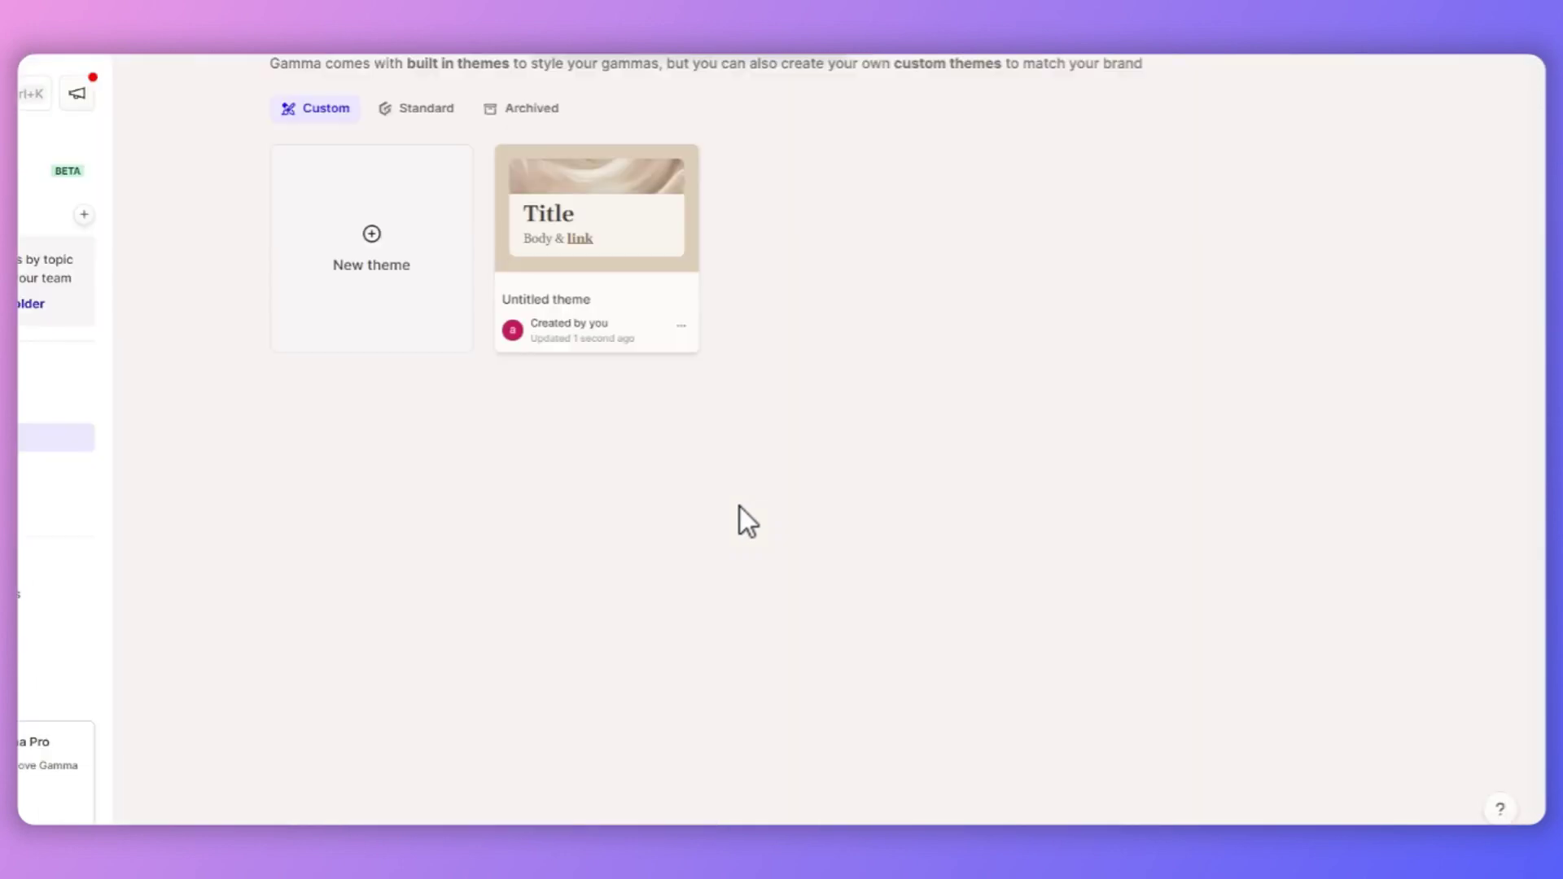
{"action": "left_click", "coordinate": [627, 252]}
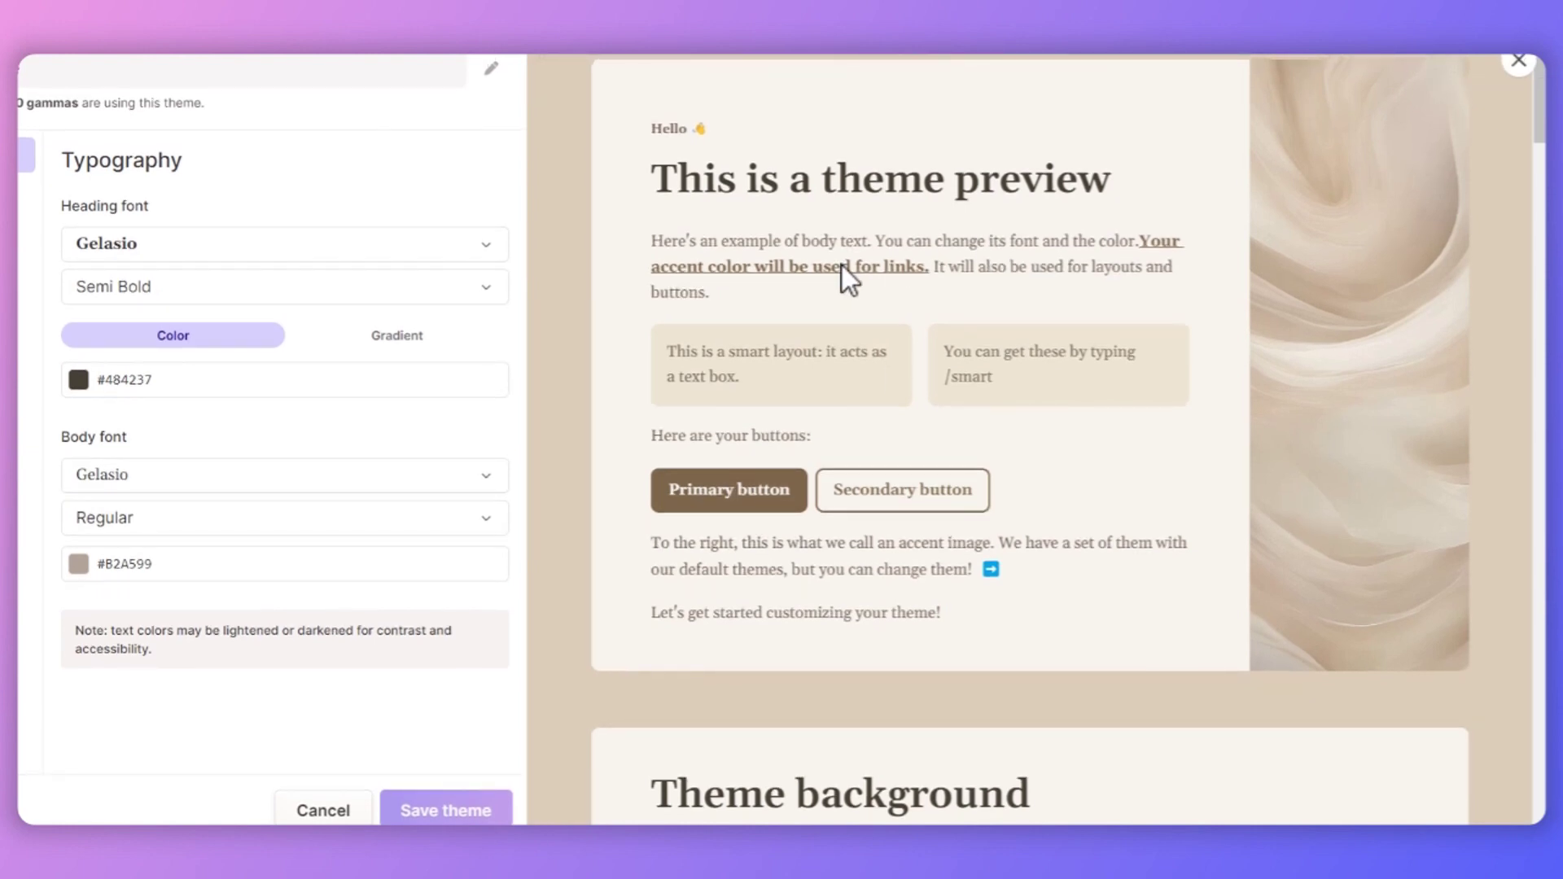
{"action": "scroll", "coordinate": [1056, 359], "scroll_direction": "down", "scroll_amount": 5}
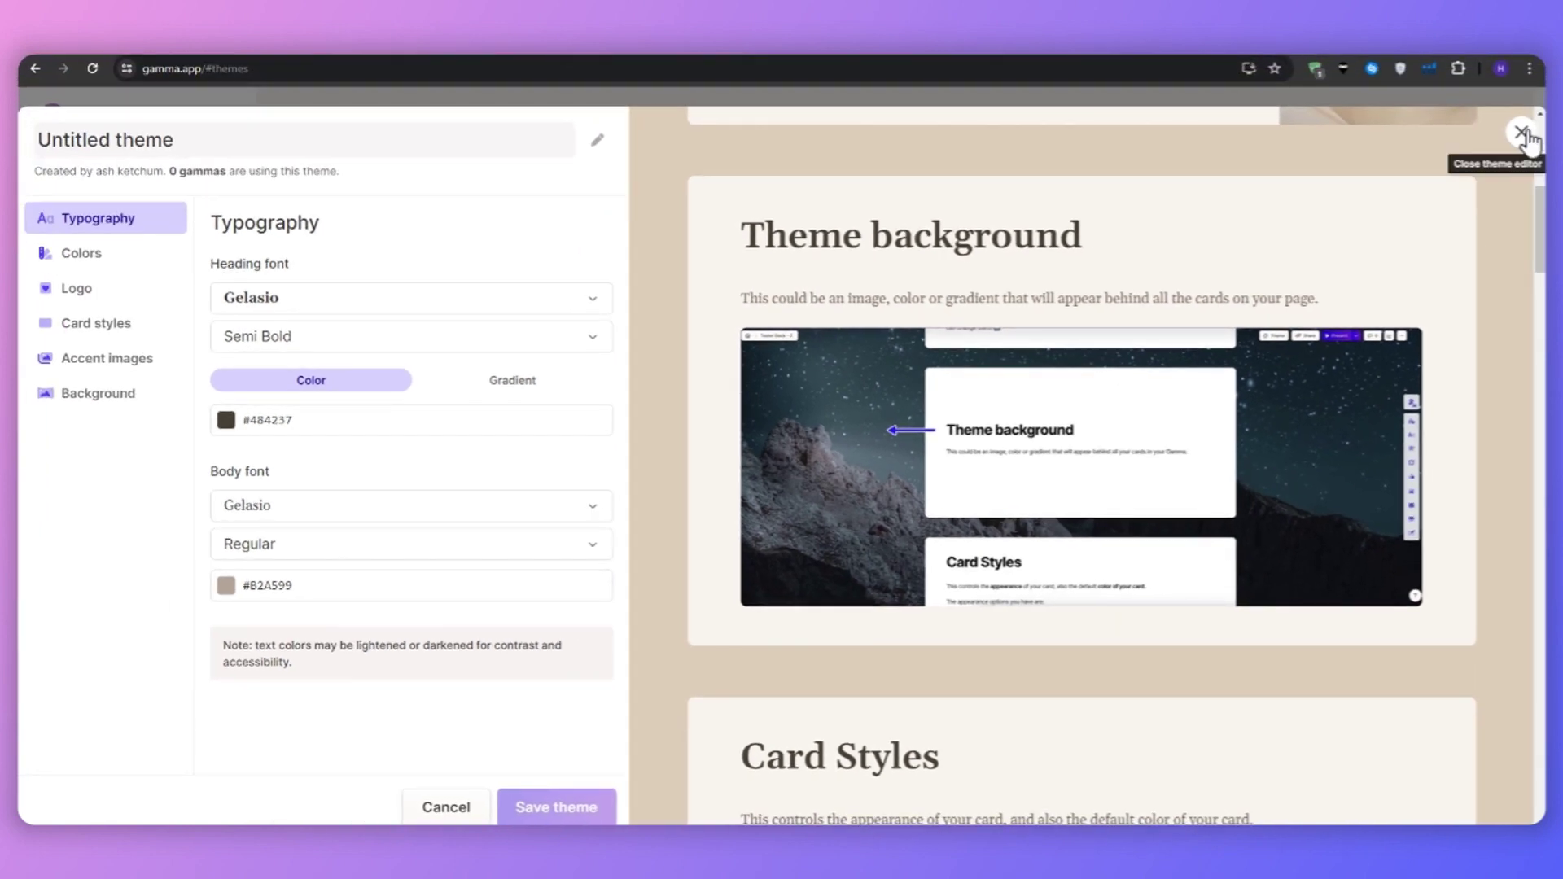
{"action": "left_click", "coordinate": [1518, 60]}
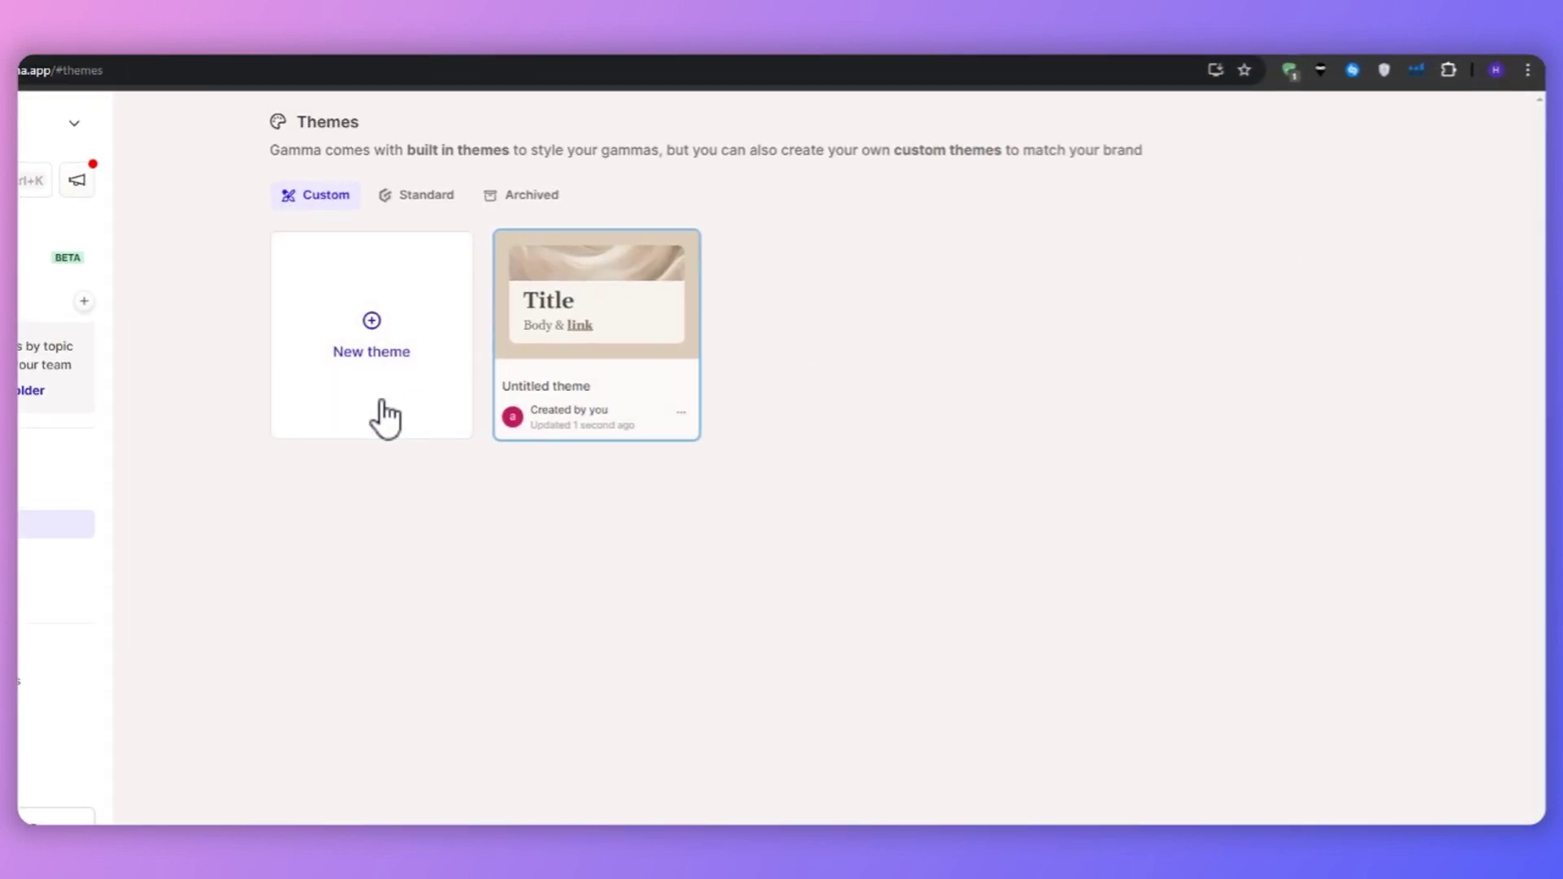